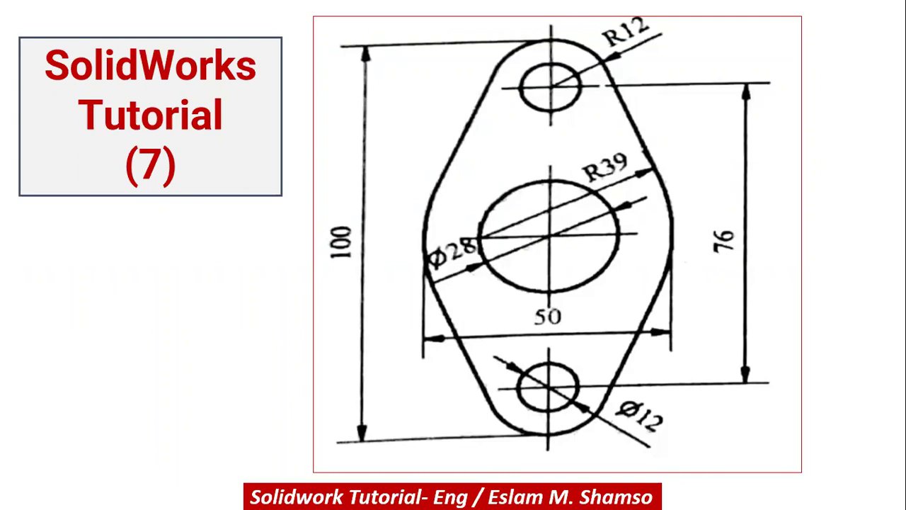
Underline the 100, 50, Ø28, Ø12 and R12 dimensions on the plate drawing in red ink.
{"action": "key", "text": "XF86MonBrightnessUp"}
{"action": "key", "text": "XF86MonBrightnessUp"}
{"action": "left_click_drag", "start_coordinate": [356, 278], "coordinate": [329, 278]}
{"action": "left_click_drag", "start_coordinate": [549, 330], "coordinate": [526, 330]}
{"action": "left_click_drag", "start_coordinate": [480, 257], "coordinate": [456, 264]}
{"action": "left_click_drag", "start_coordinate": [639, 431], "coordinate": [650, 424]}
{"action": "mouse_move", "coordinate": [677, 47]}
{"action": "left_mouse_down"}
{"action": "mouse_move", "coordinate": [636, 62]}
{"action": "mouse_move", "coordinate": [668, 51]}
{"action": "left_mouse_up"}
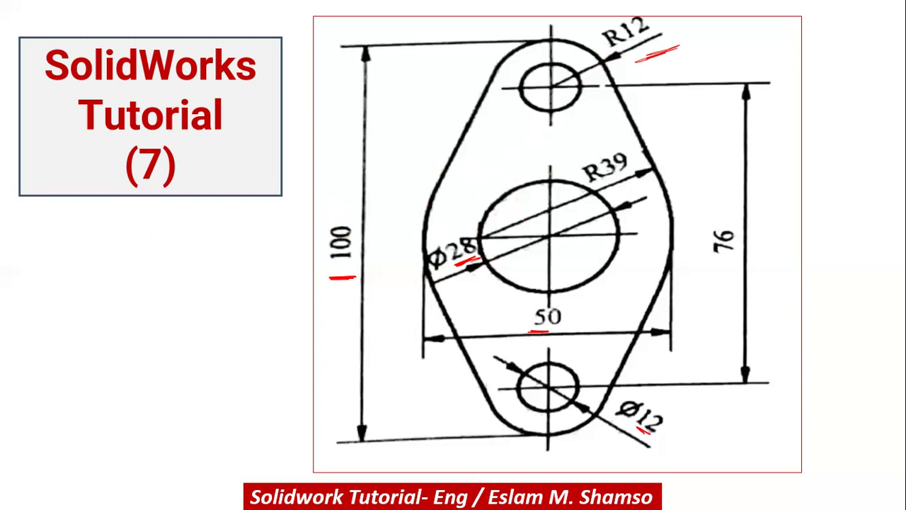
End the PowerPoint slideshow, keeping the red ink annotations on the slide.
{"action": "key", "text": "Escape"}
{"action": "key", "text": "Return"}
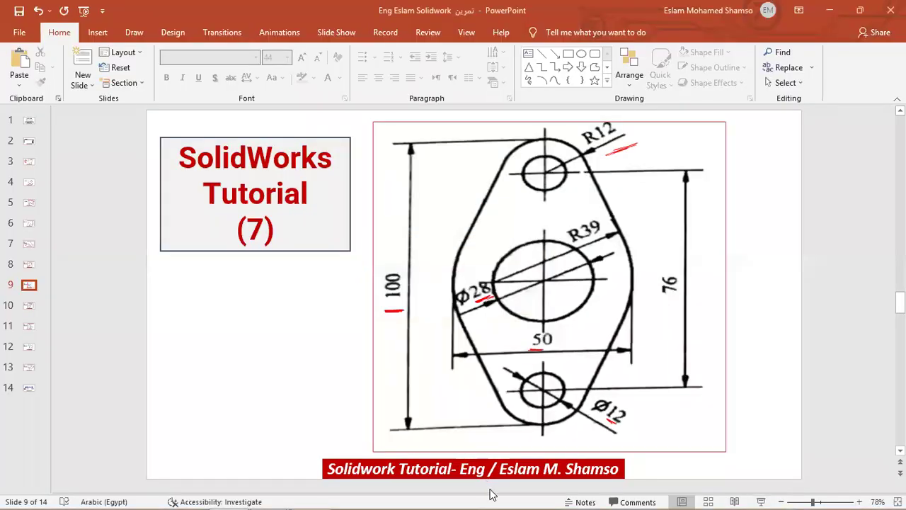
{"action": "left_click", "coordinate": [310, 501]}
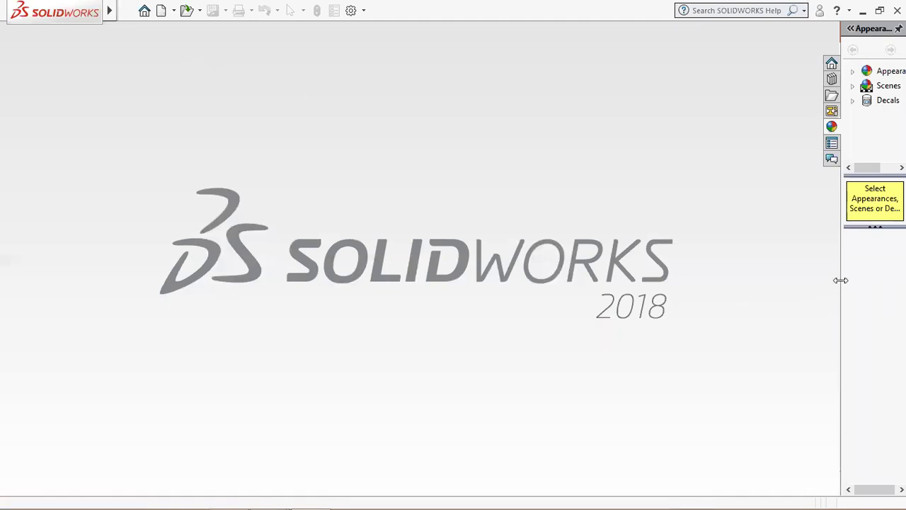
Create a new blank SolidWorks Part document, Part1.
{"action": "left_click_drag", "start_coordinate": [840, 280], "coordinate": [741, 272]}
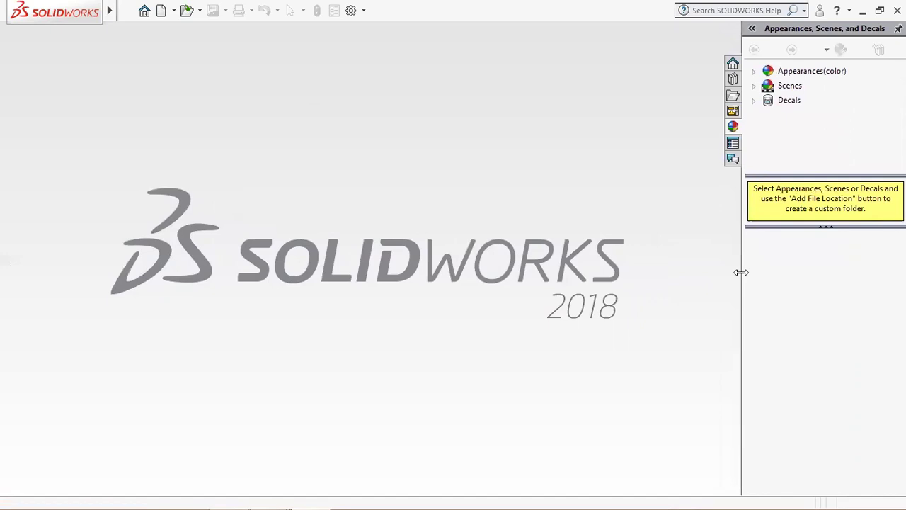
{"action": "left_click", "coordinate": [161, 10]}
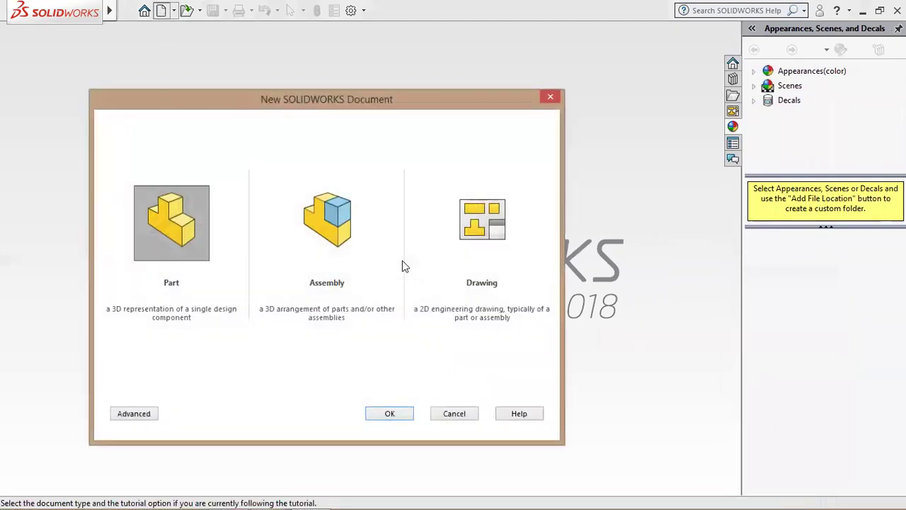
{"action": "left_click", "coordinate": [396, 418]}
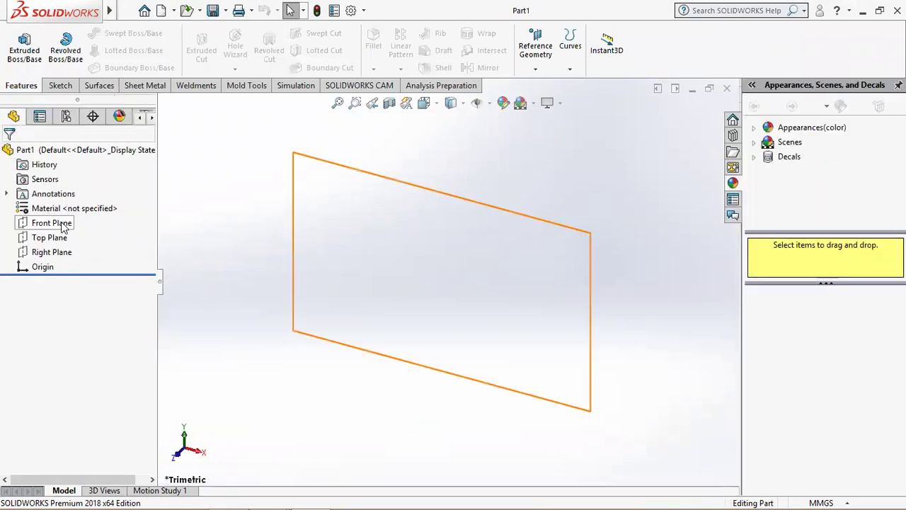
Start Sketch1 on the Front Plane of Part1, checking the reference drawing first.
{"action": "left_click", "coordinate": [61, 228]}
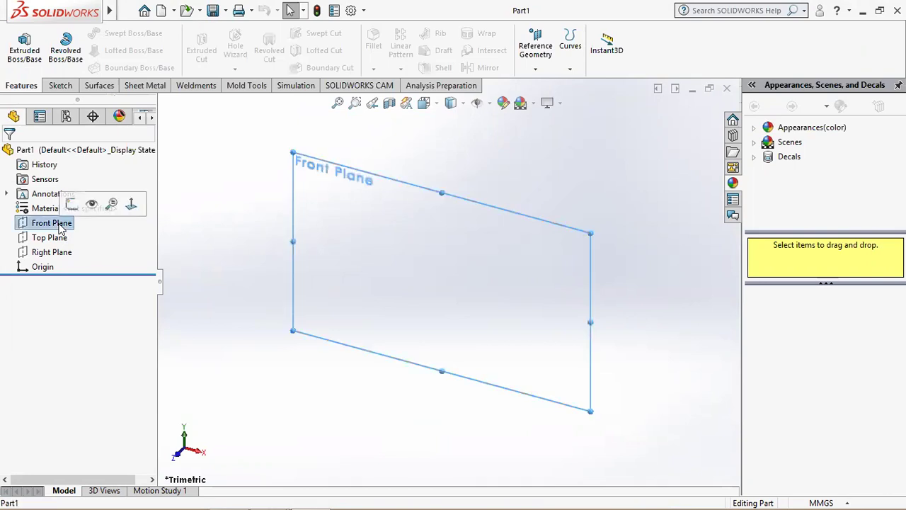
{"action": "left_click", "coordinate": [71, 205]}
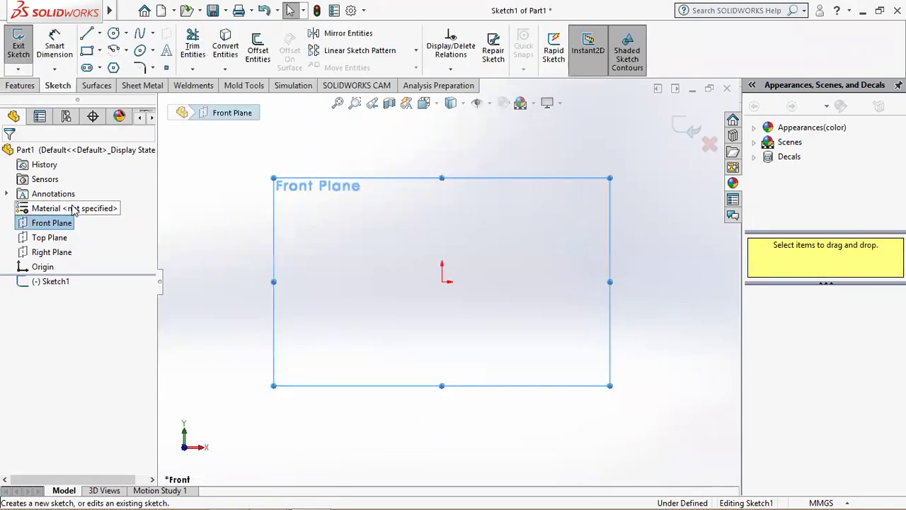
{"action": "left_click", "coordinate": [239, 495]}
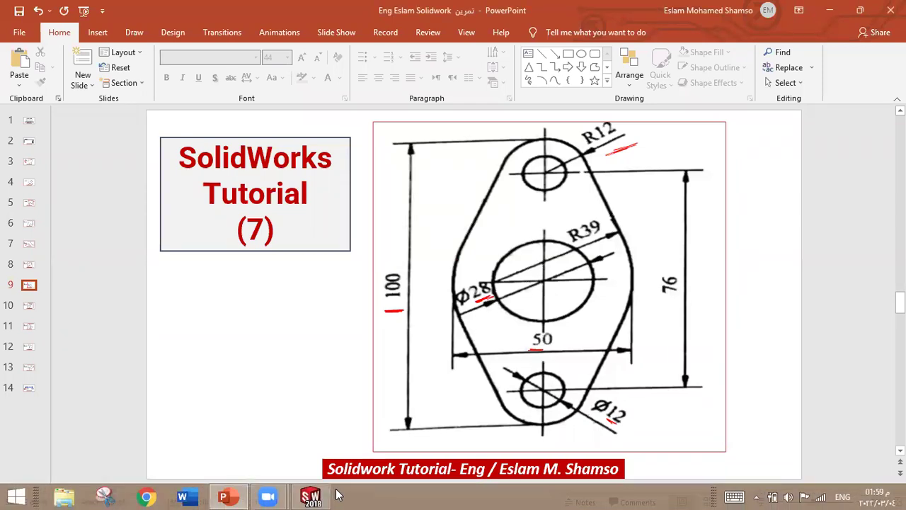
{"action": "left_click", "coordinate": [310, 499]}
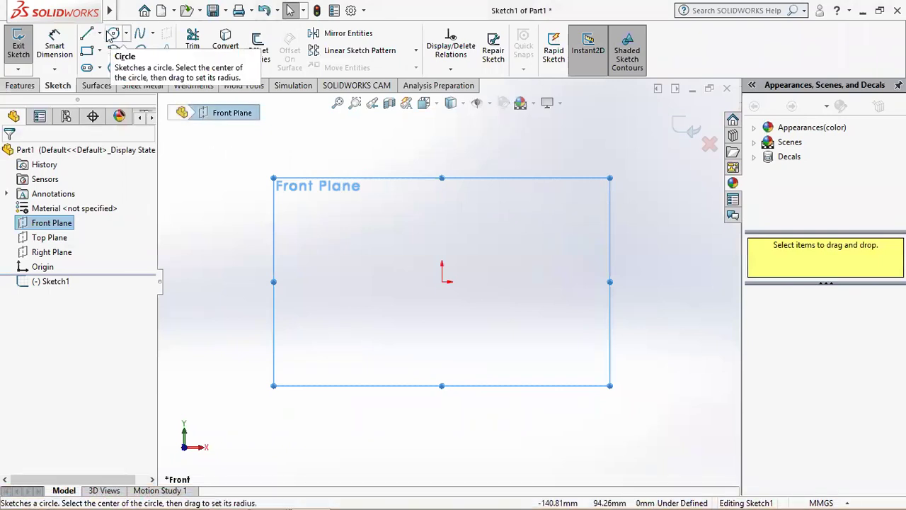
{"action": "left_click", "coordinate": [100, 33]}
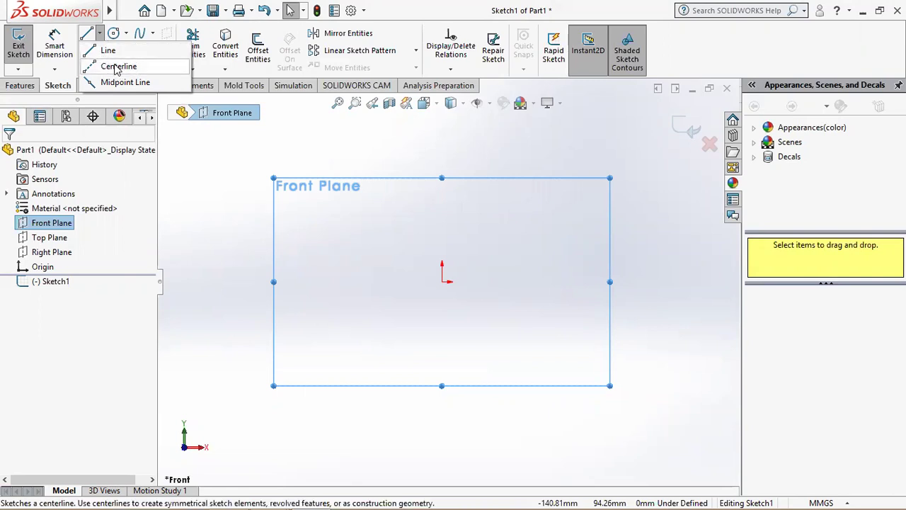
Draw a vertical construction centerline through the sketch origin.
{"action": "left_click", "coordinate": [110, 66]}
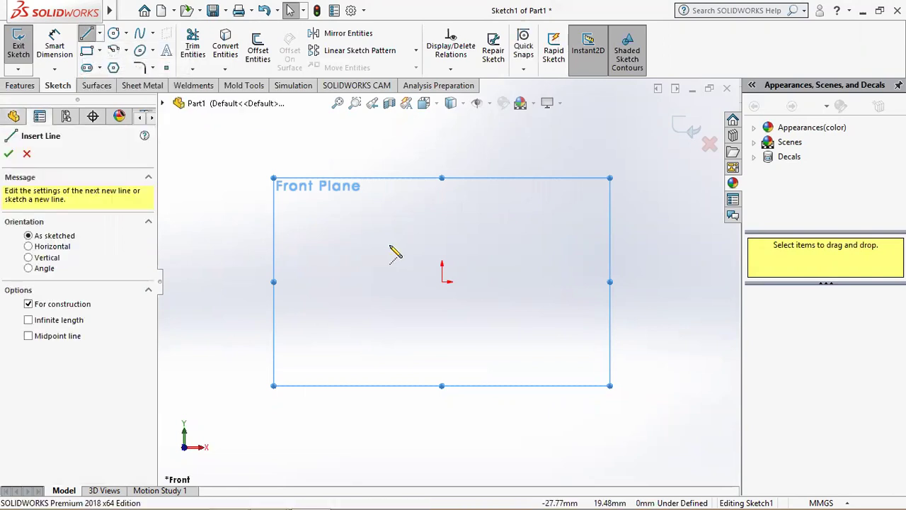
{"action": "left_click", "coordinate": [443, 150]}
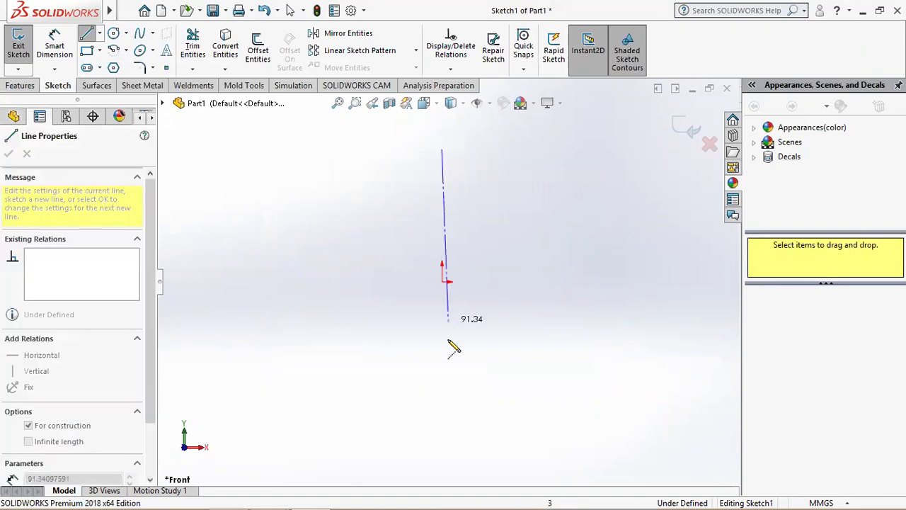
{"action": "left_click", "coordinate": [443, 438]}
{"action": "right_click", "coordinate": [442, 438]}
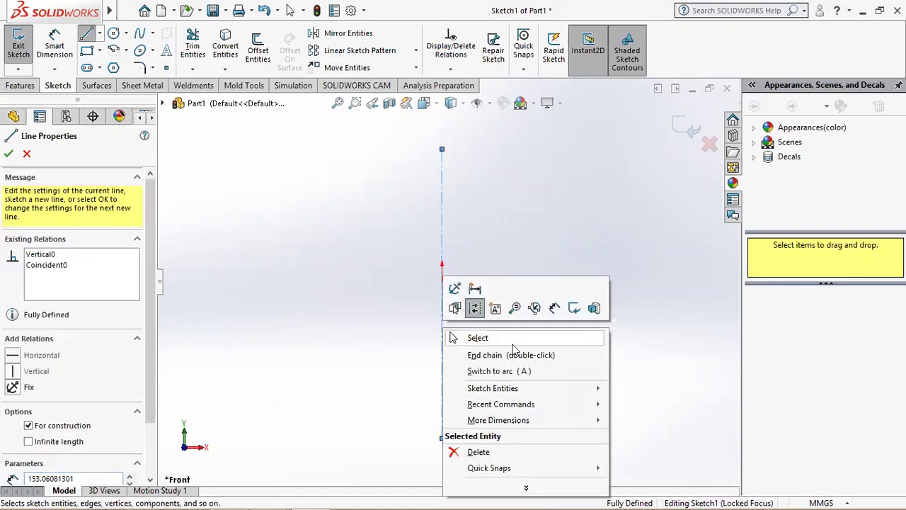
{"action": "left_click", "coordinate": [515, 339]}
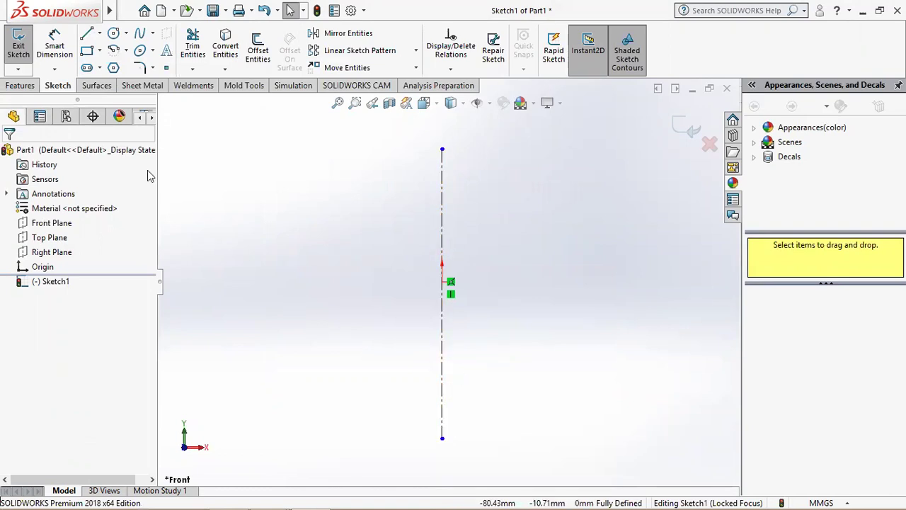
Draw a horizontal construction centerline through the origin, crossing the vertical one.
{"action": "left_click", "coordinate": [99, 33]}
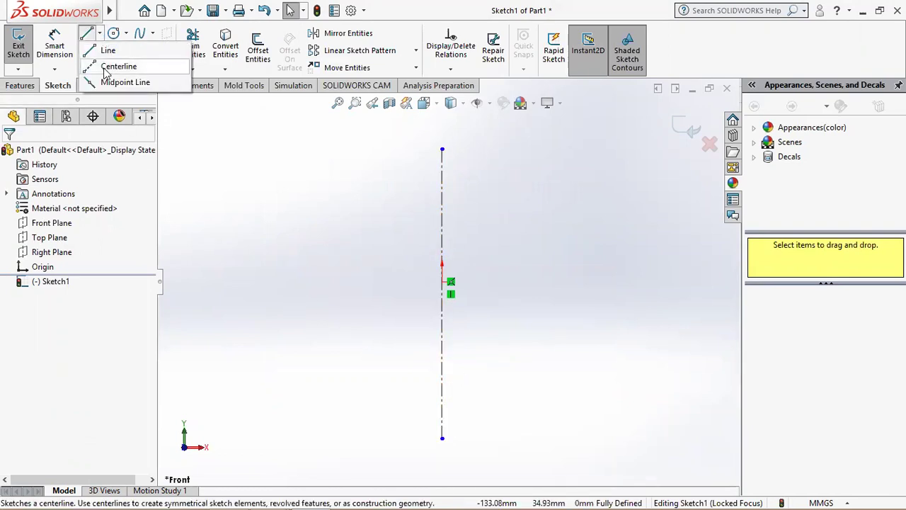
{"action": "left_click", "coordinate": [117, 65]}
{"action": "left_click", "coordinate": [443, 281]}
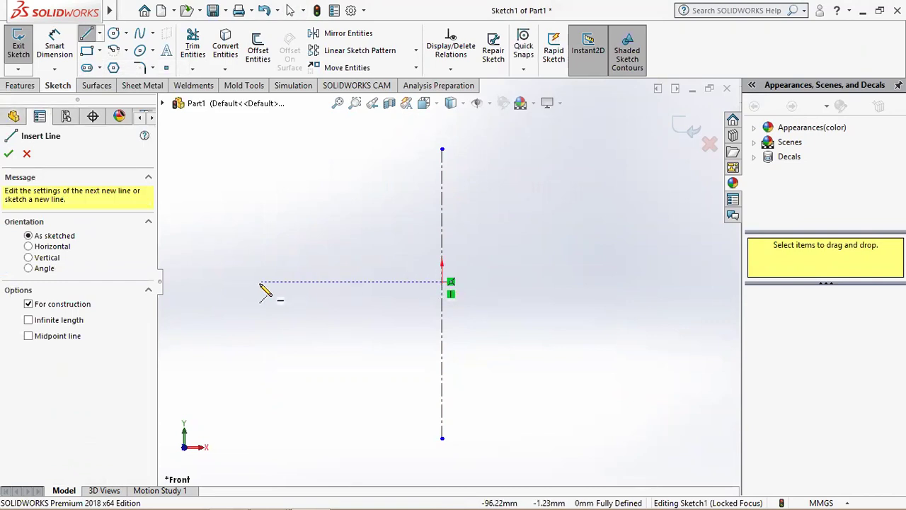
{"action": "left_click", "coordinate": [262, 282]}
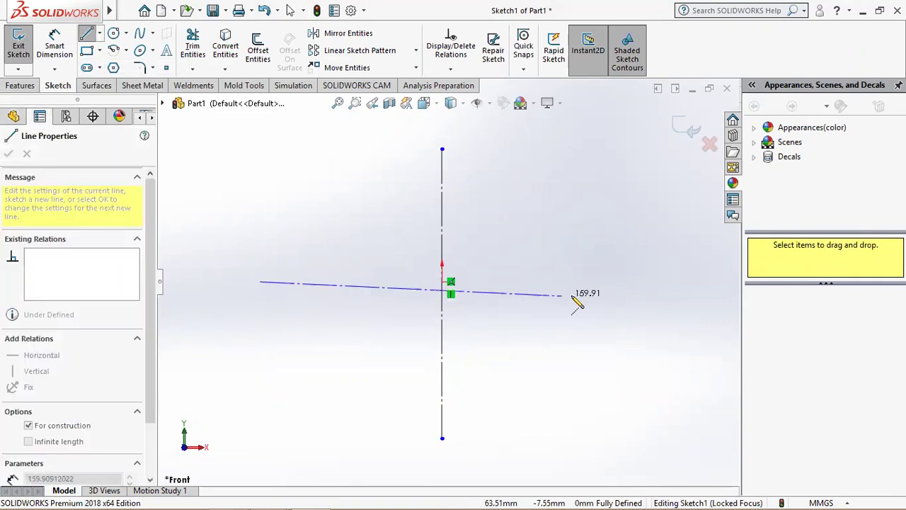
{"action": "left_click", "coordinate": [618, 281]}
{"action": "right_click", "coordinate": [618, 281]}
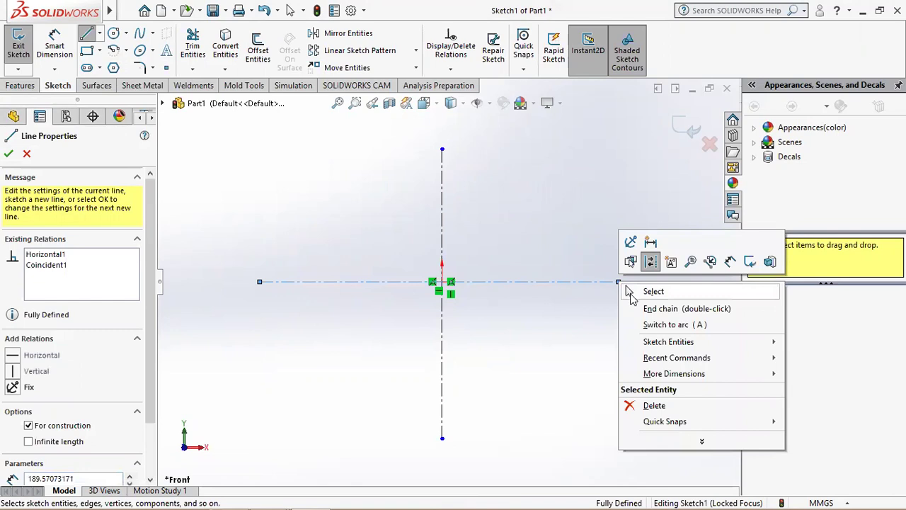
{"action": "left_click", "coordinate": [626, 289]}
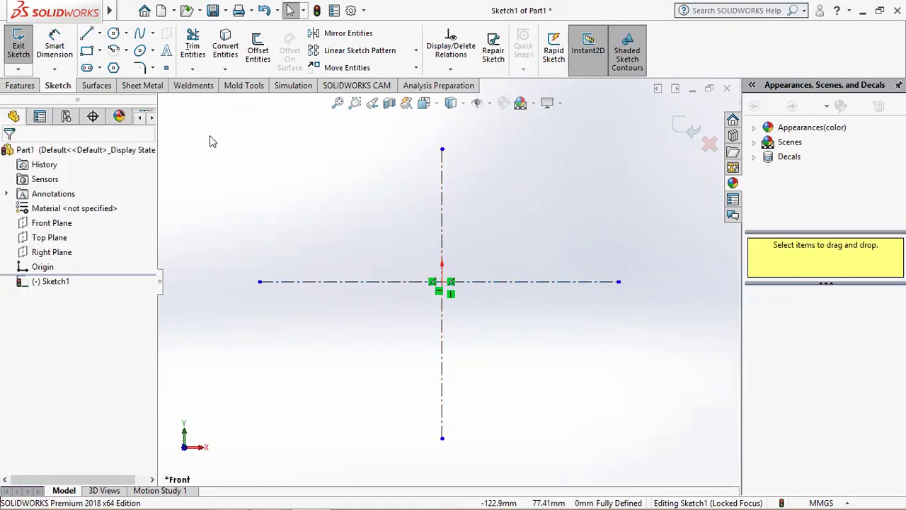
Draw a circle centred on the origin with radius 14 for the Ø28 hole.
{"action": "left_click", "coordinate": [114, 35]}
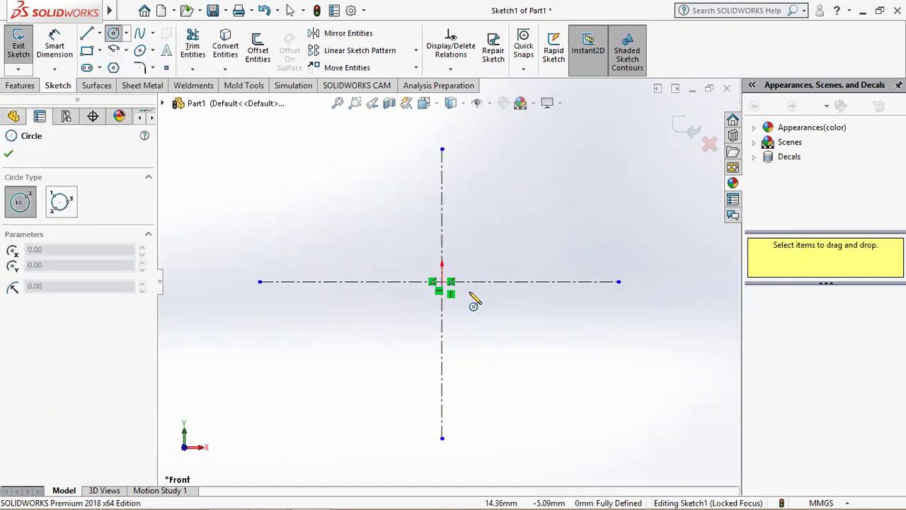
{"action": "left_click", "coordinate": [442, 282]}
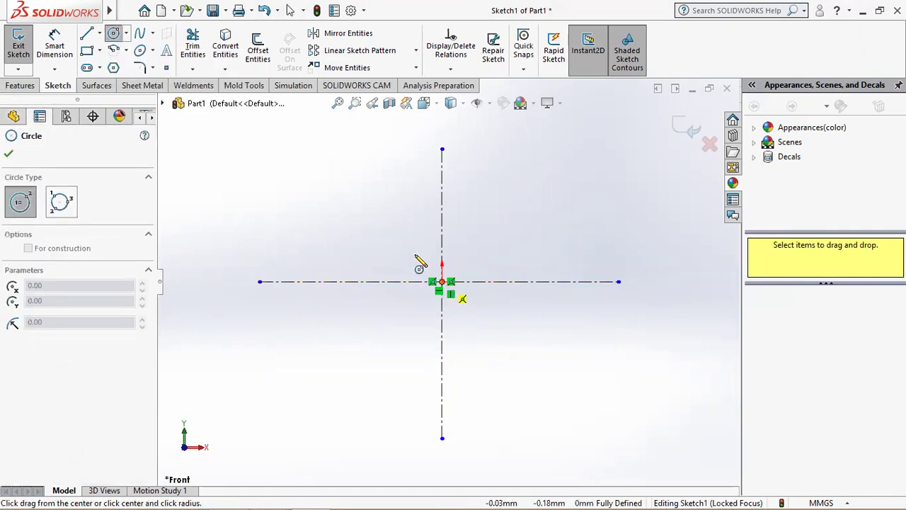
{"action": "left_click", "coordinate": [387, 236]}
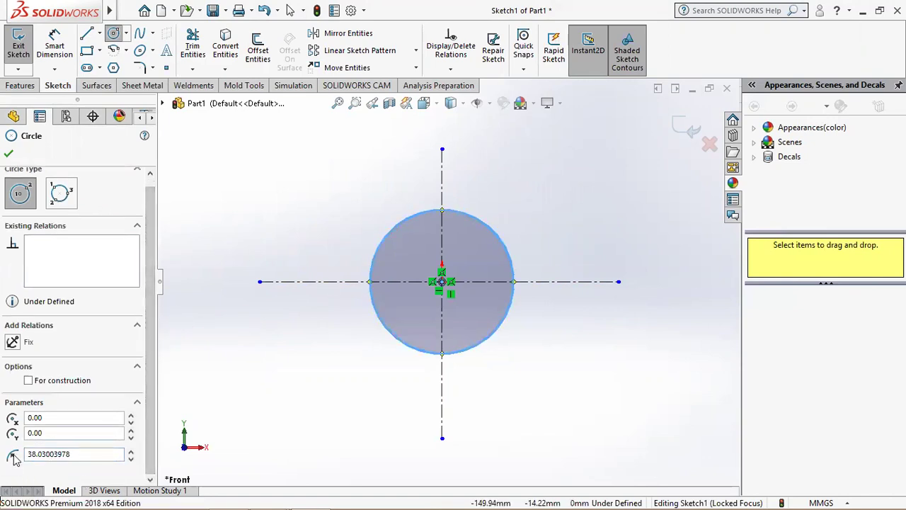
{"action": "mouse_move", "coordinate": [223, 496]}
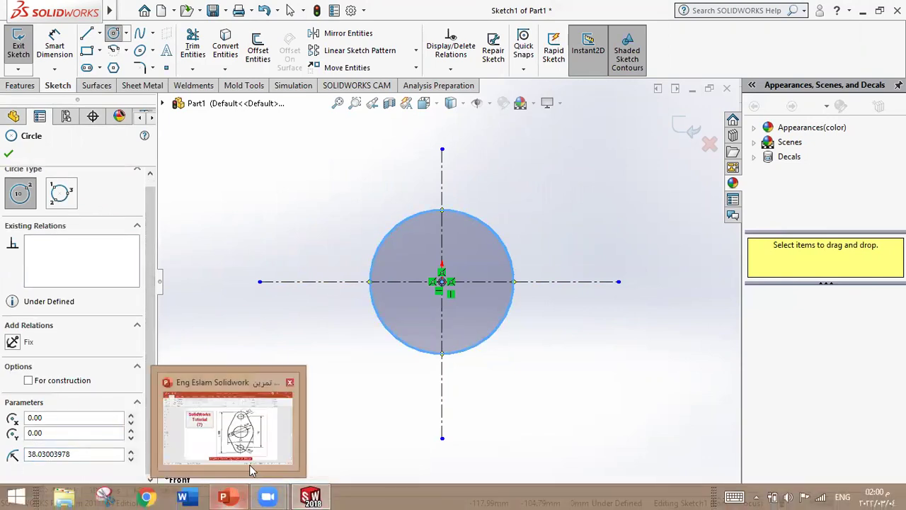
{"action": "left_click", "coordinate": [251, 467]}
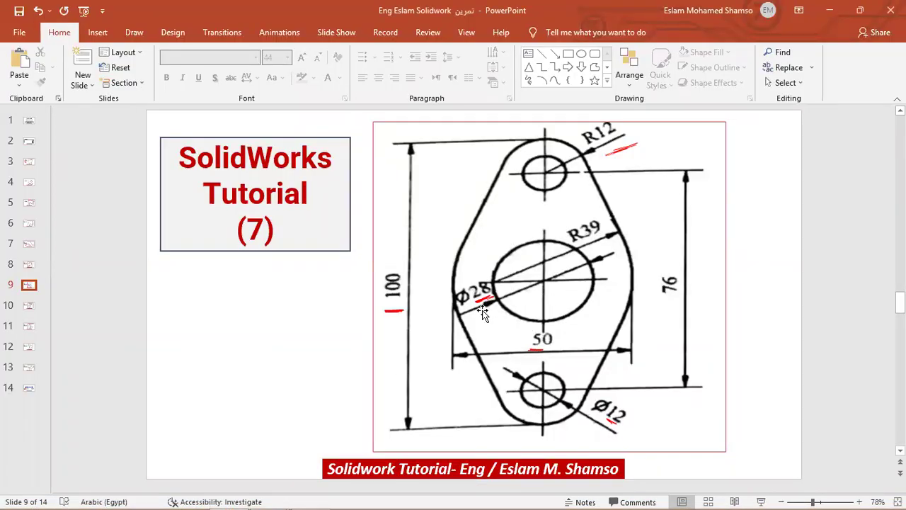
{"action": "left_click", "coordinate": [328, 497]}
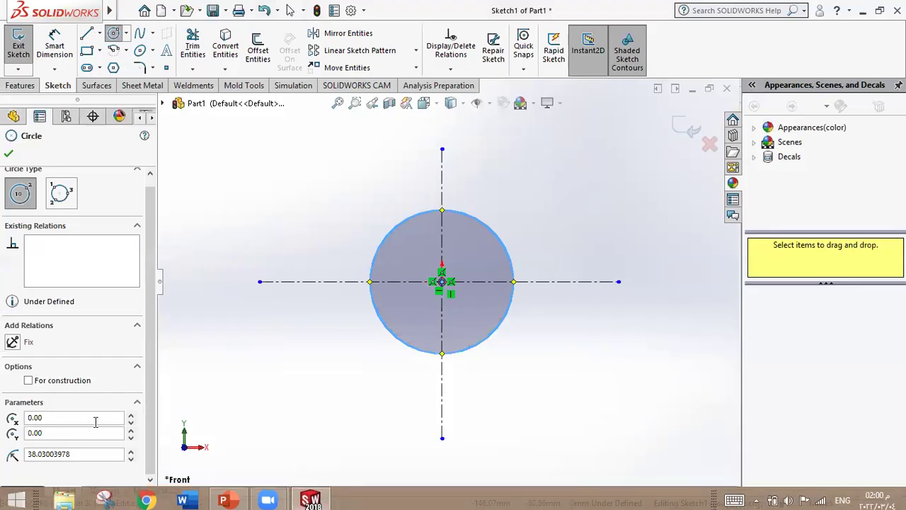
{"action": "left_click", "coordinate": [73, 455]}
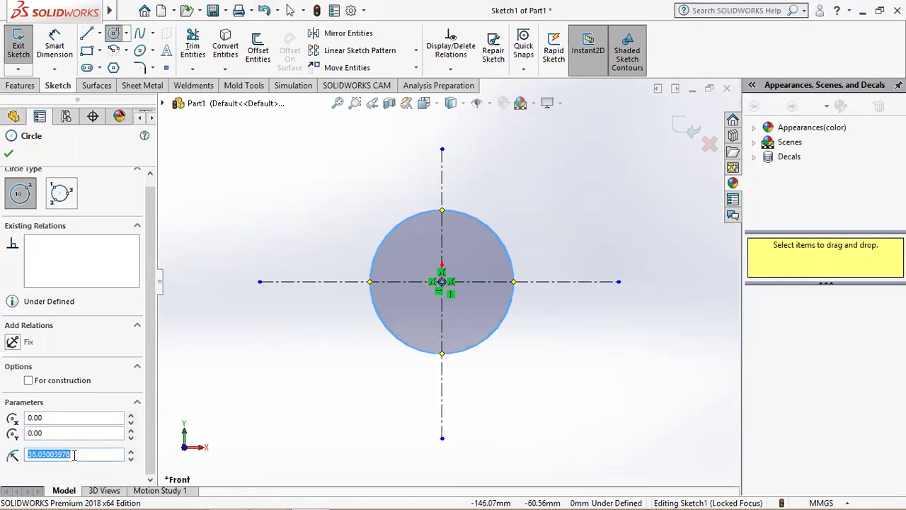
{"action": "type", "text": "14"}
{"action": "key", "text": "Return"}
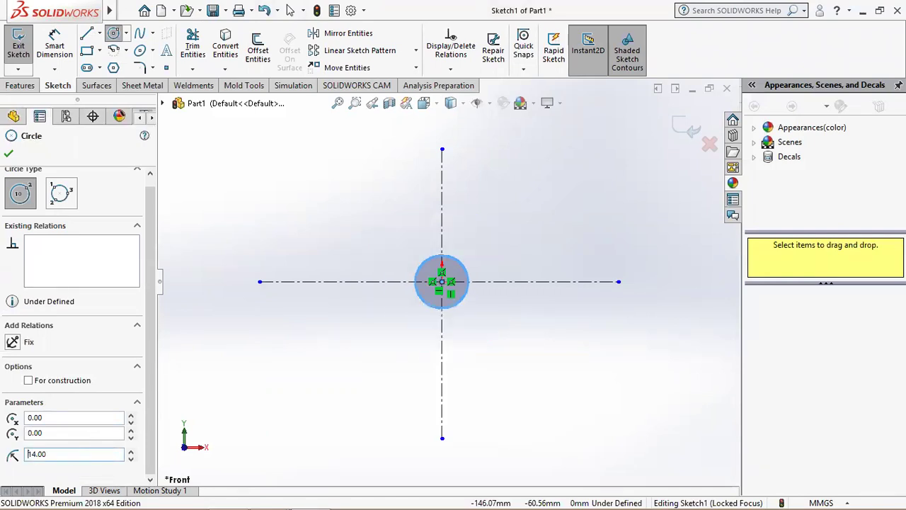
{"action": "left_click", "coordinate": [9, 155]}
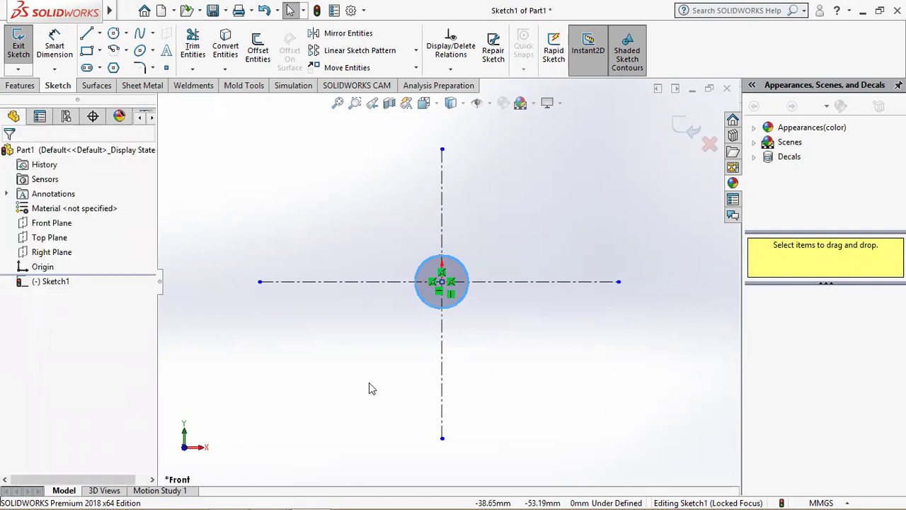
Cancel a started dimension on the central circle and check the reference drawing.
{"action": "left_click", "coordinate": [60, 50]}
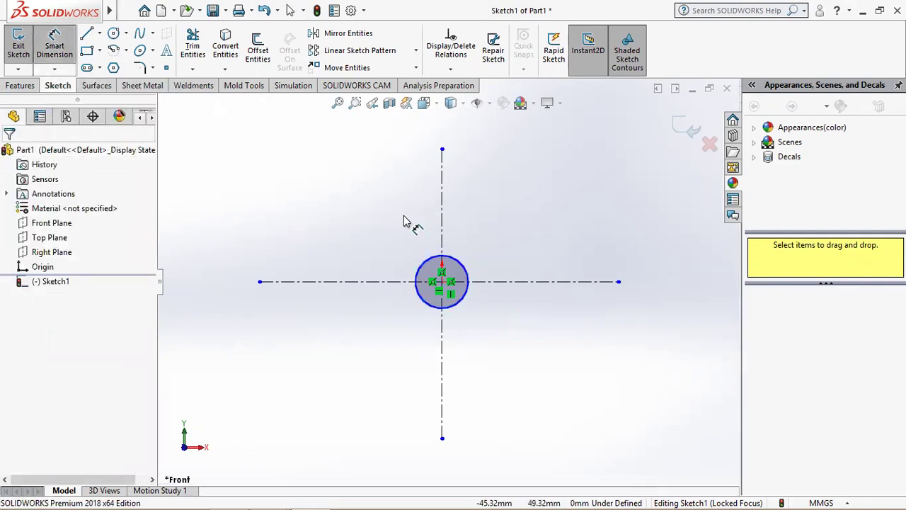
{"action": "left_click", "coordinate": [426, 268]}
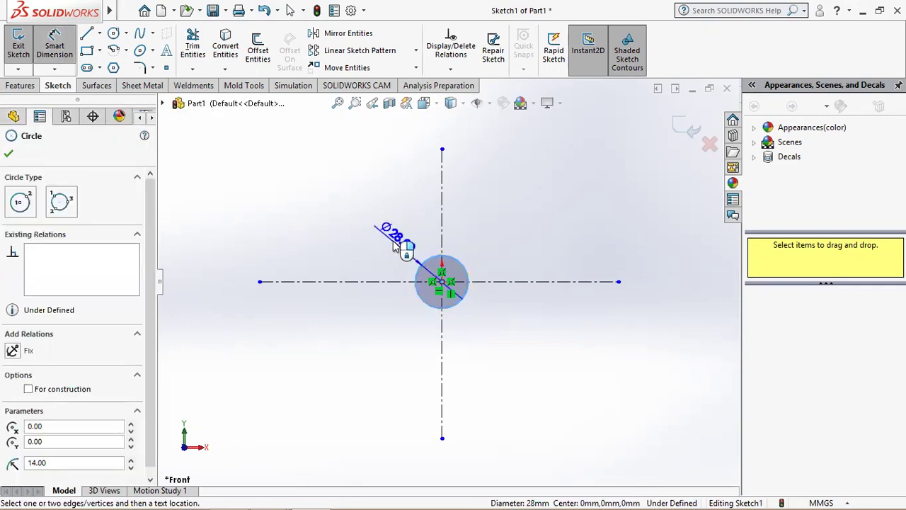
{"action": "key", "text": "Escape"}
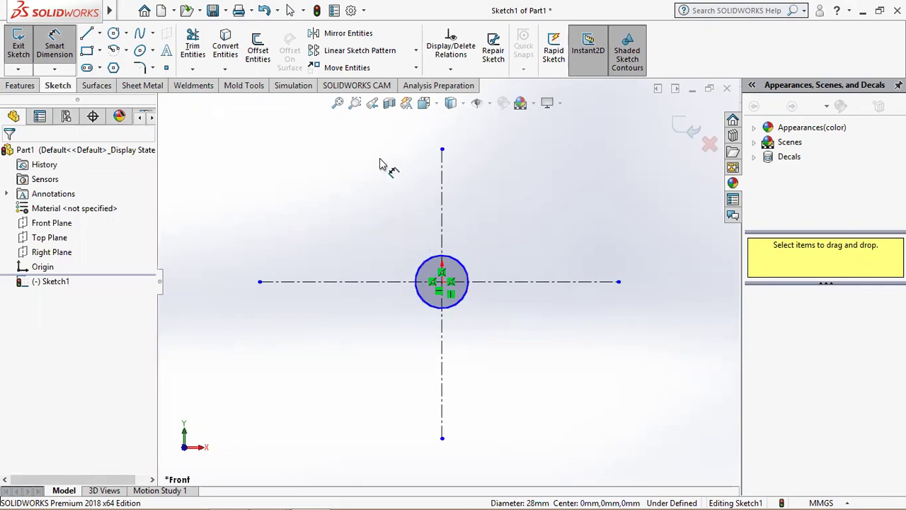
{"action": "left_click", "coordinate": [54, 45]}
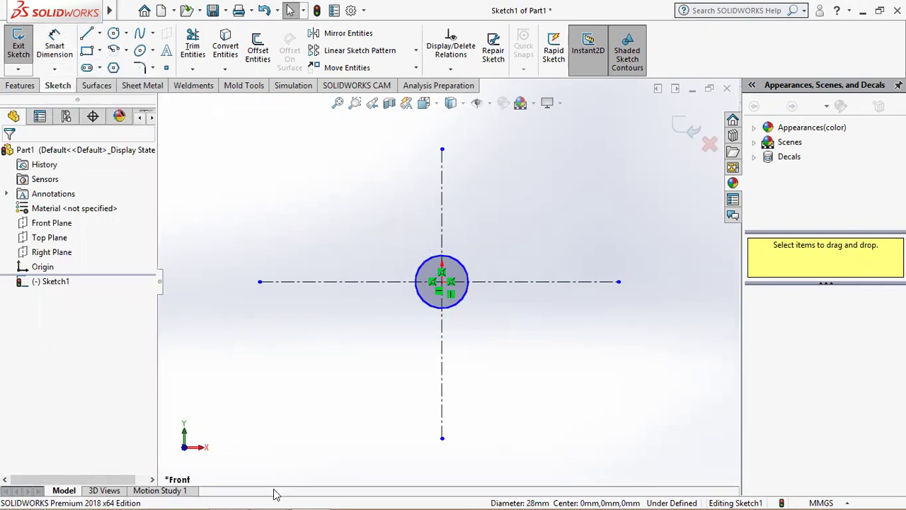
{"action": "mouse_move", "coordinate": [223, 496]}
{"action": "left_click", "coordinate": [241, 495]}
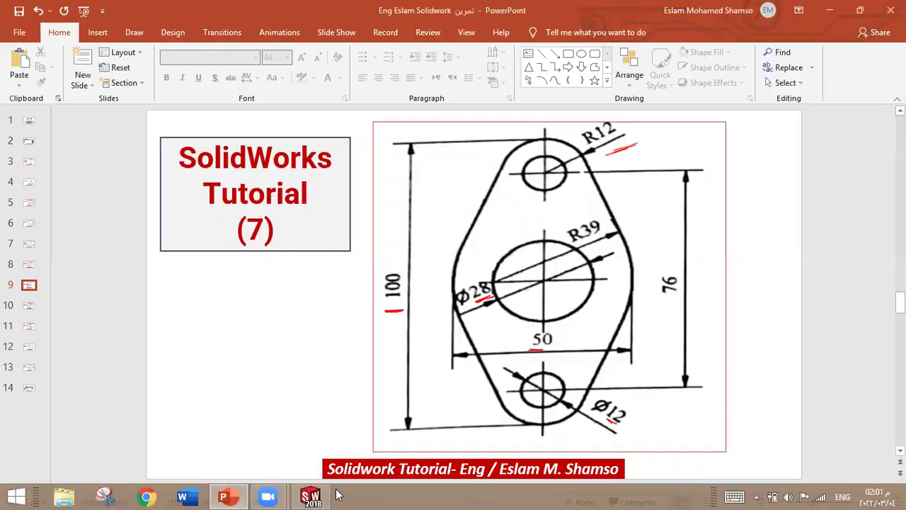
{"action": "left_click", "coordinate": [325, 495]}
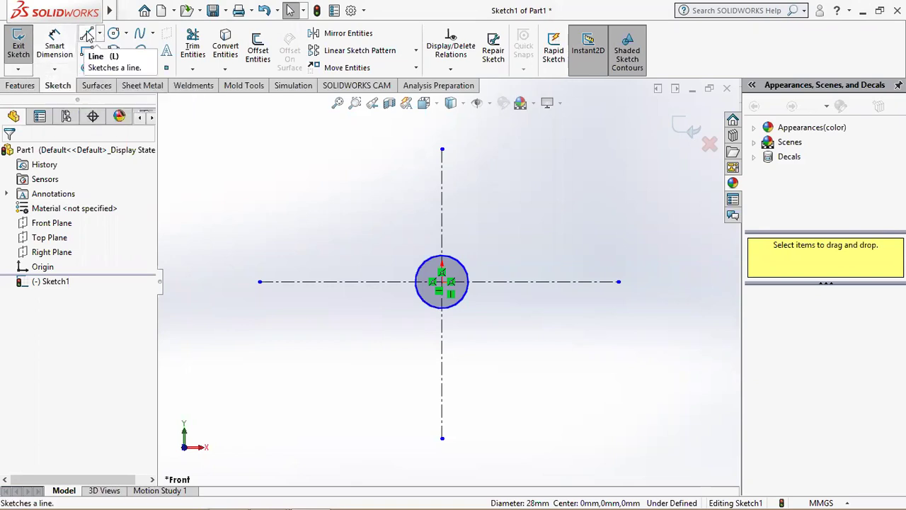
Draw a small circle centred on the vertical centreline above the central circle.
{"action": "left_click", "coordinate": [114, 34]}
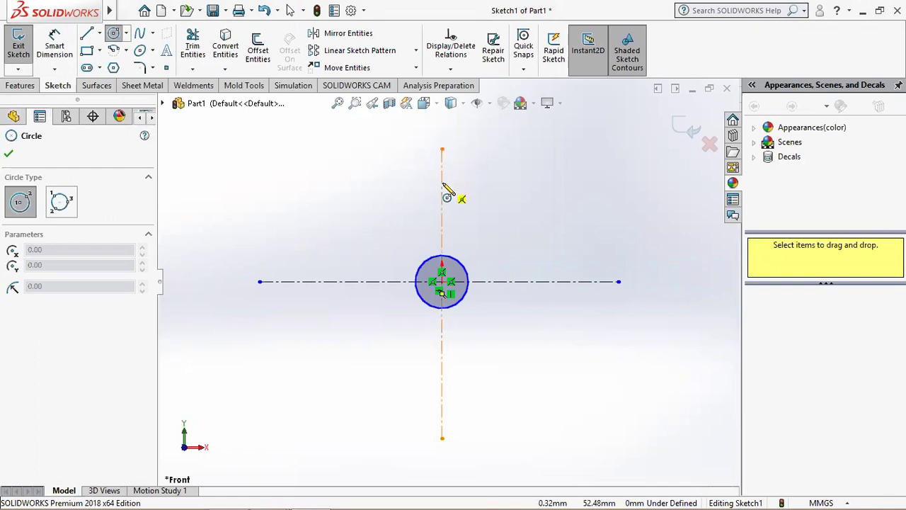
{"action": "left_click", "coordinate": [442, 182]}
{"action": "left_click", "coordinate": [428, 187]}
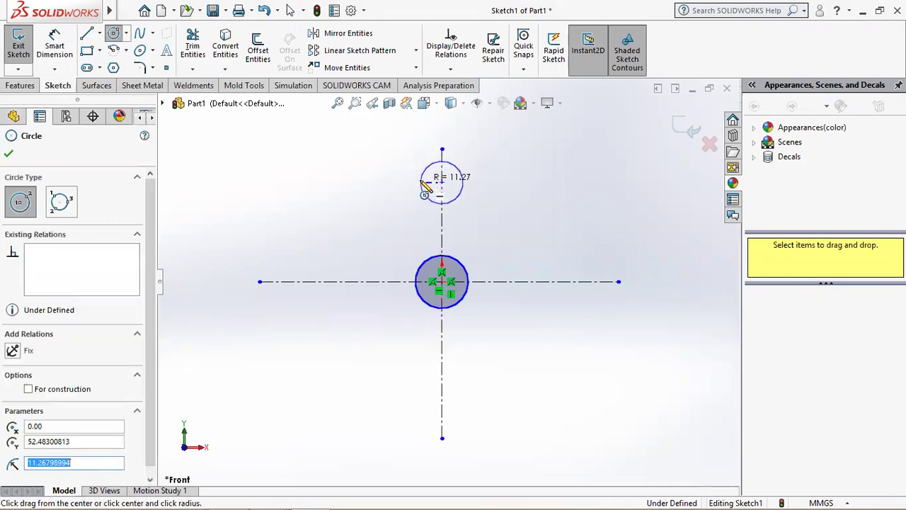
{"action": "right_click", "coordinate": [429, 187]}
{"action": "left_click", "coordinate": [455, 191]}
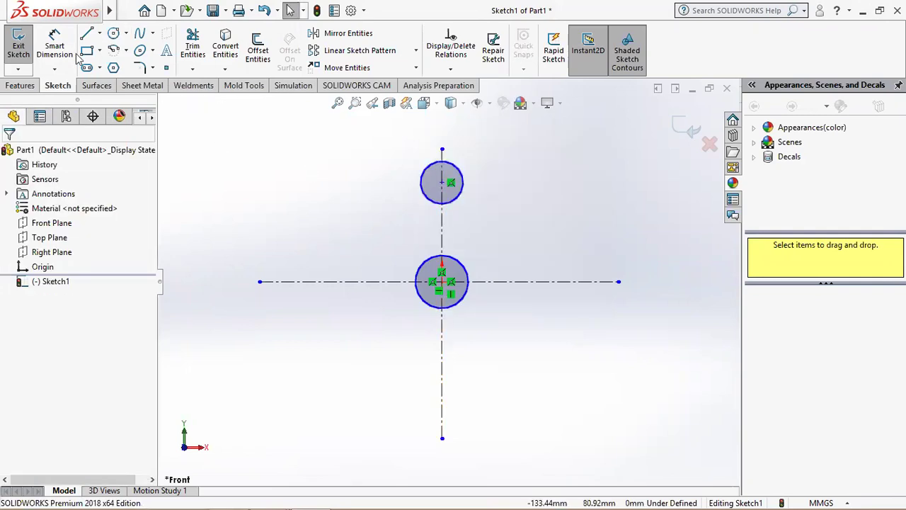
Dimension the upper circle's diameter as Ø12.
{"action": "left_click", "coordinate": [55, 46]}
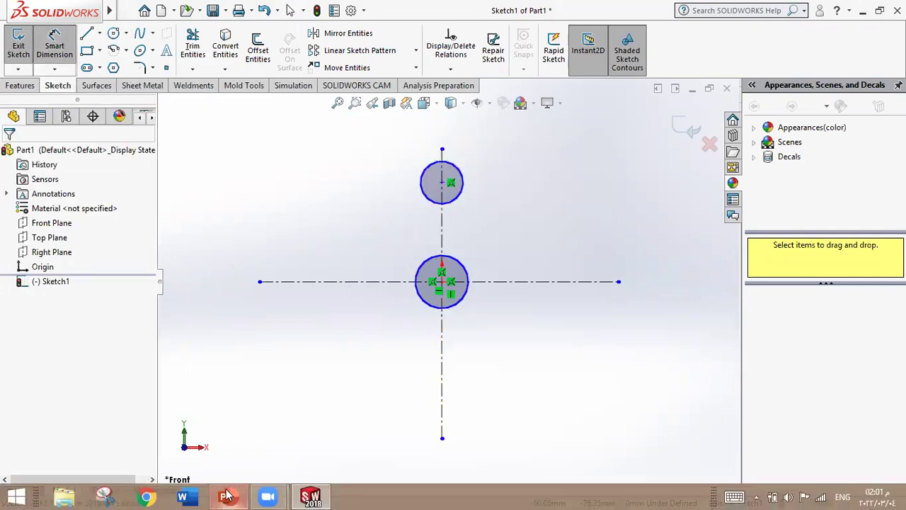
{"action": "left_click", "coordinate": [226, 496]}
{"action": "left_click", "coordinate": [226, 495]}
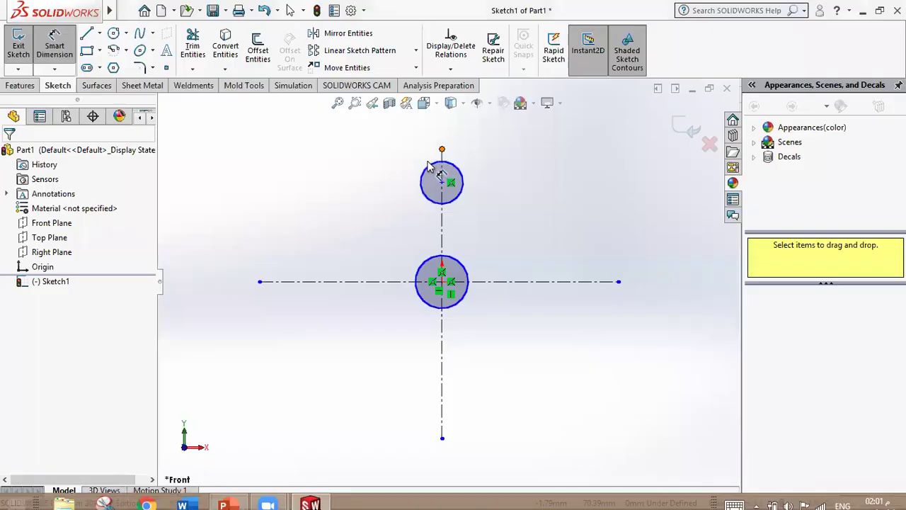
{"action": "left_click", "coordinate": [447, 178]}
{"action": "left_click", "coordinate": [381, 155]}
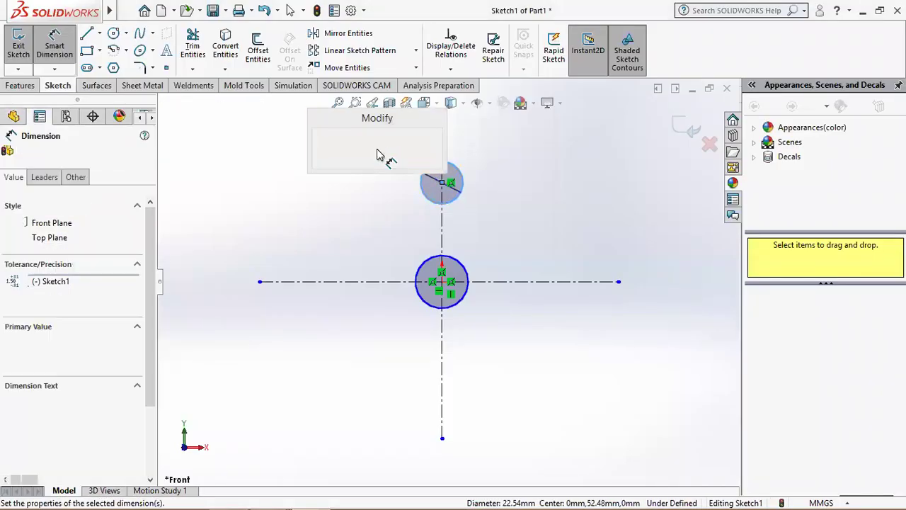
{"action": "type", "text": "12"}
{"action": "key", "text": "Return"}
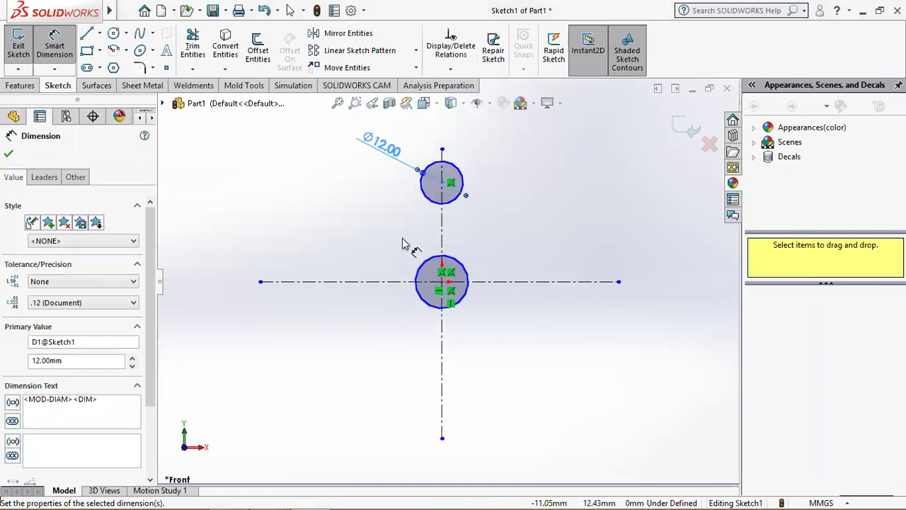
Dimension the upper circle's centre 78/2 (39) above the horizontal centreline.
{"action": "left_click", "coordinate": [501, 286]}
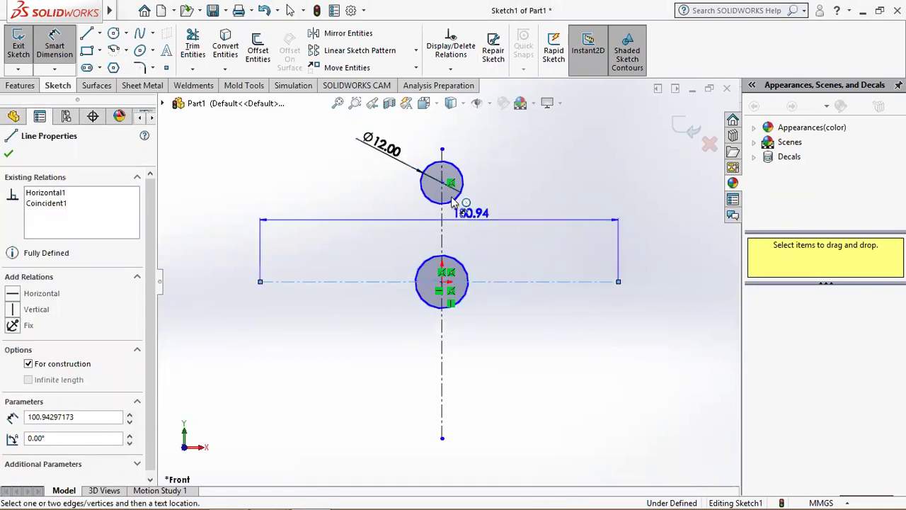
{"action": "left_click", "coordinate": [442, 183]}
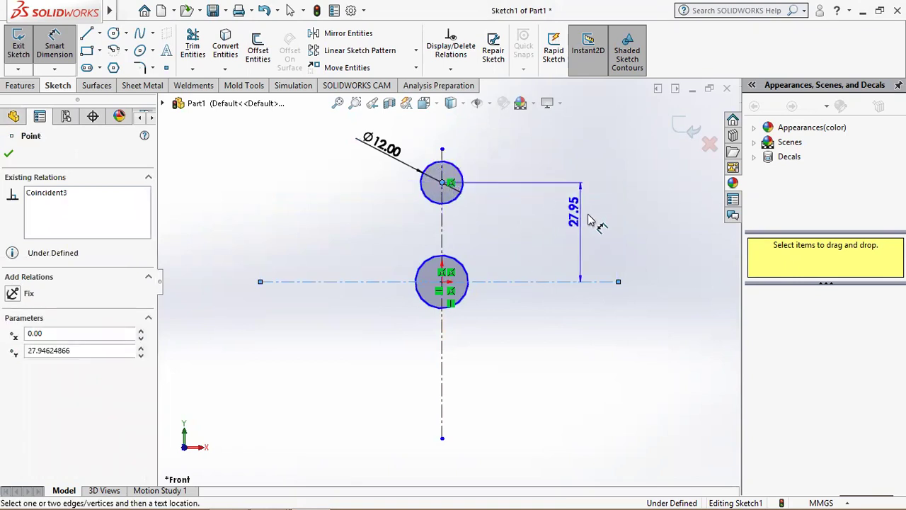
{"action": "left_click", "coordinate": [591, 240]}
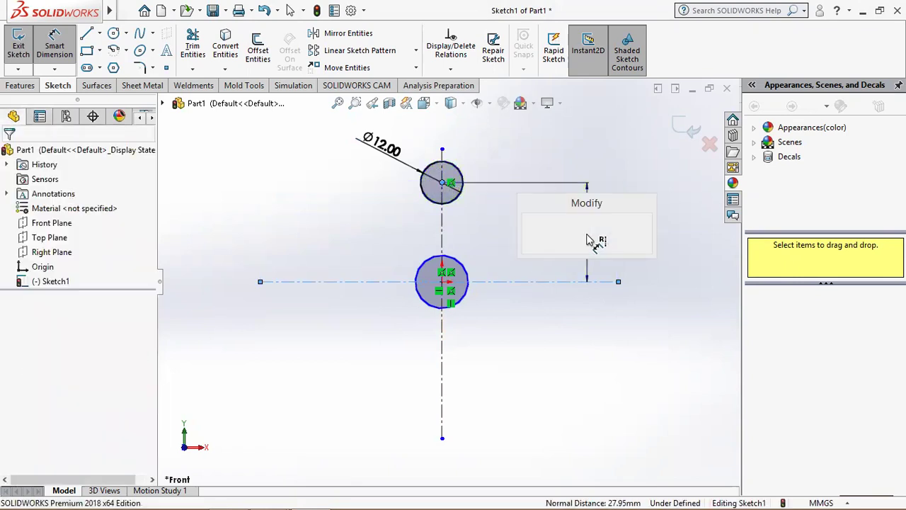
{"action": "type", "text": "78/2"}
{"action": "key", "text": "Return"}
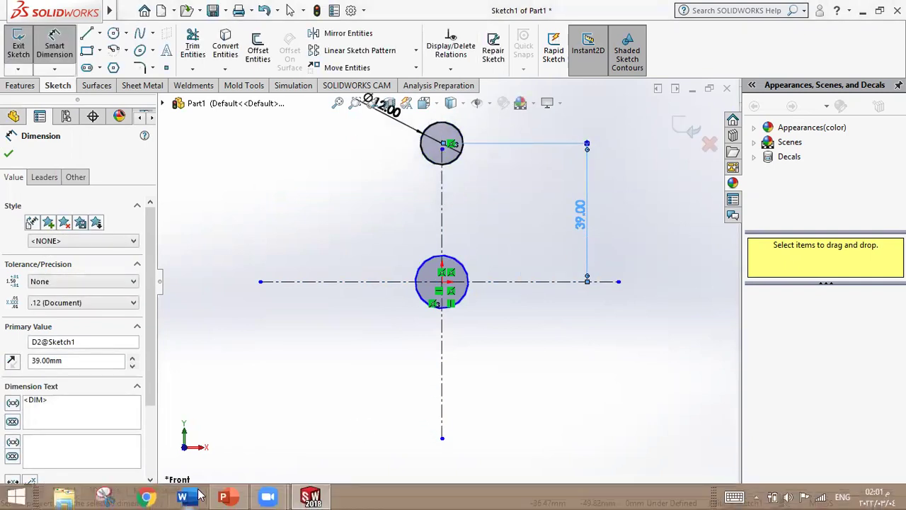
{"action": "left_click", "coordinate": [225, 495]}
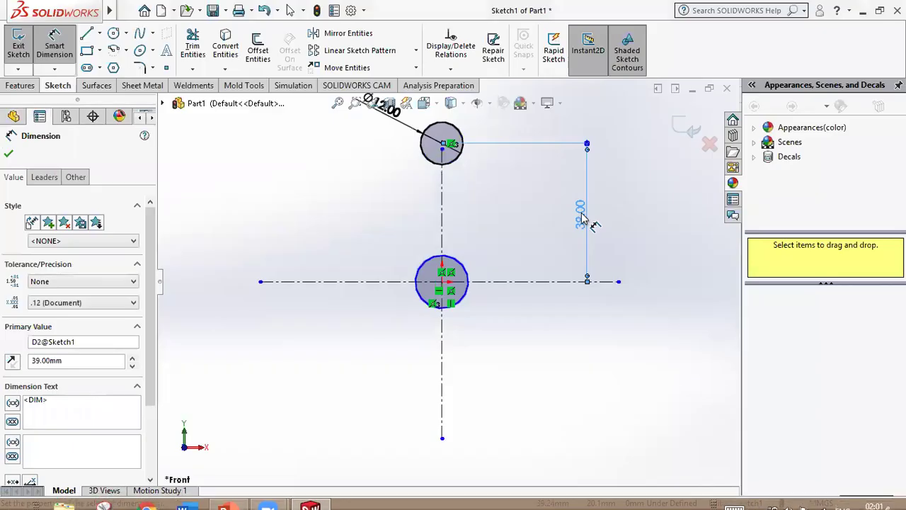
{"action": "key", "text": "Escape"}
{"action": "left_click", "coordinate": [582, 221]}
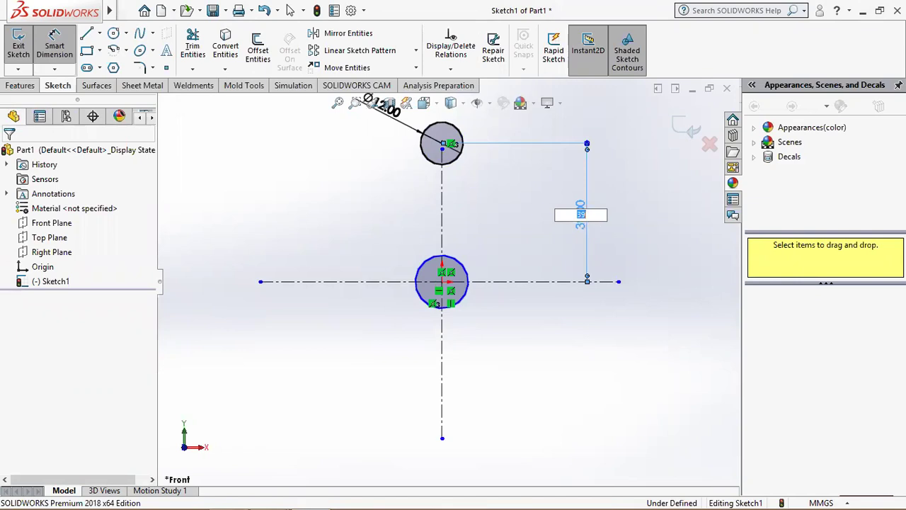
Change the upper circle's centre distance from the horizontal centreline to 38.
{"action": "type", "text": "2"}
{"action": "key", "text": "Return"}
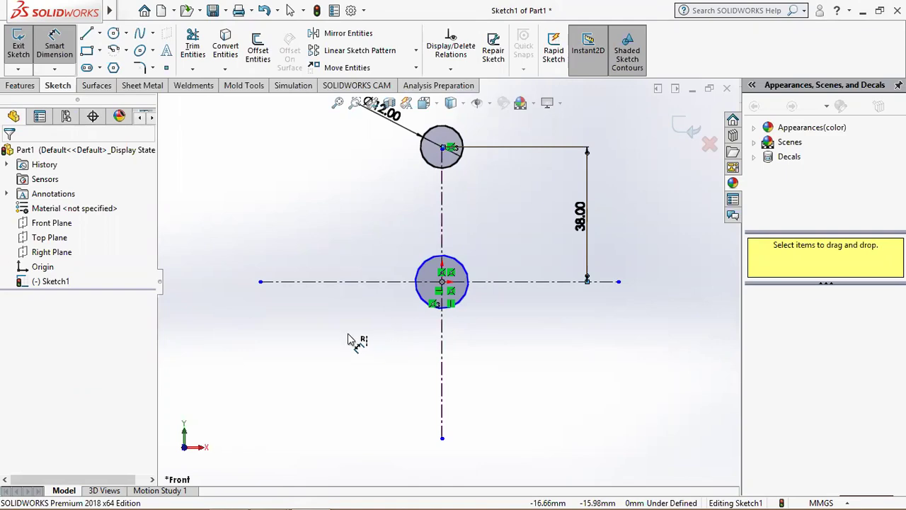
{"action": "left_click", "coordinate": [223, 496]}
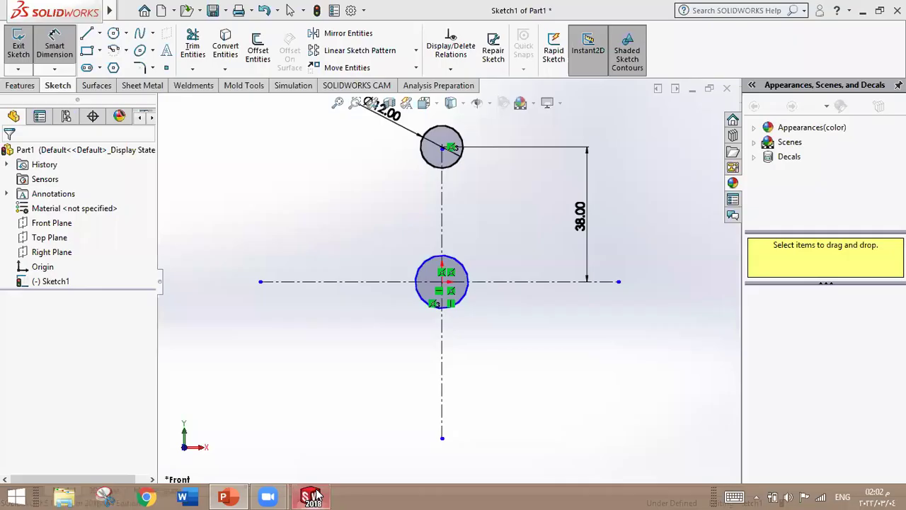
{"action": "left_click", "coordinate": [311, 496]}
Draw a concentric circle around the upper Ø12 hole and dimension it Ø24.
{"action": "left_click", "coordinate": [113, 34]}
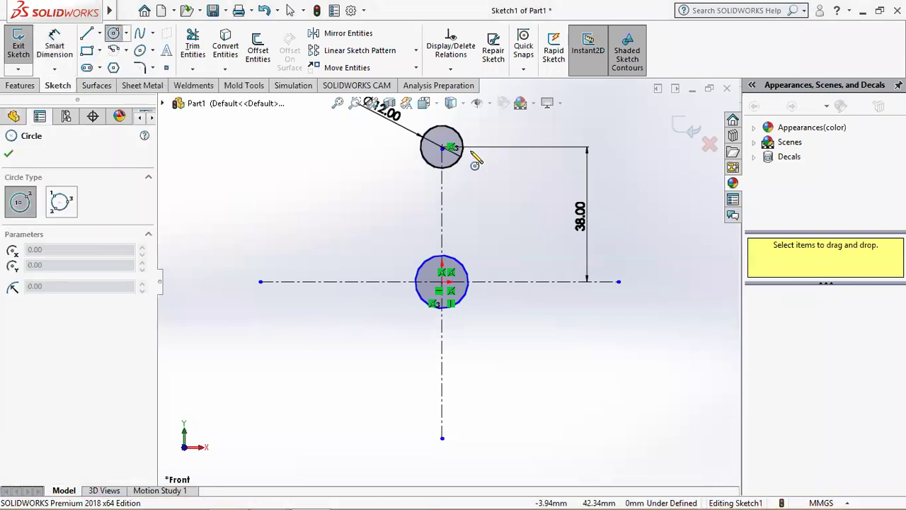
{"action": "left_click", "coordinate": [442, 148]}
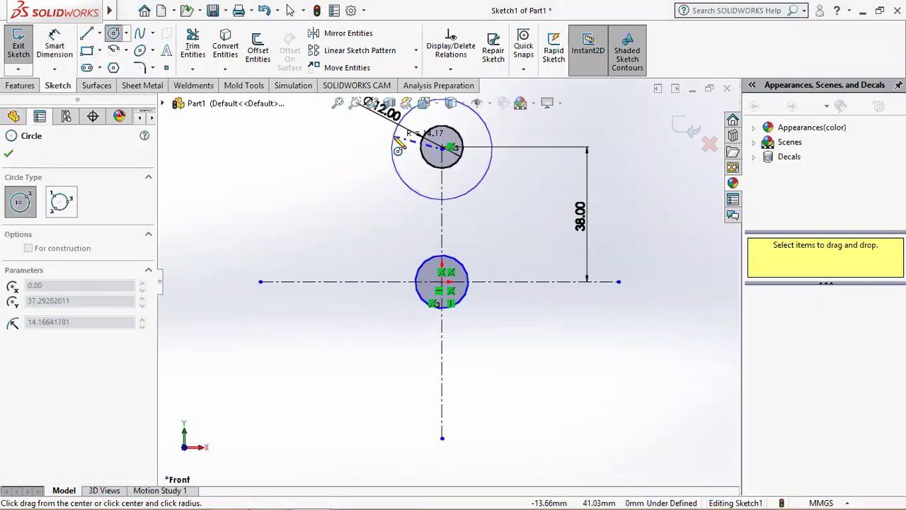
{"action": "left_click", "coordinate": [394, 149]}
{"action": "left_click", "coordinate": [10, 155]}
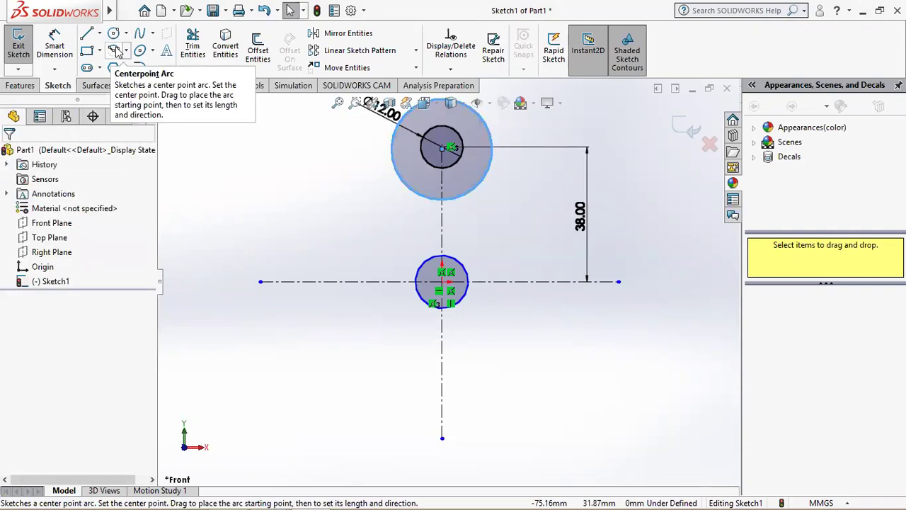
{"action": "left_click", "coordinate": [54, 46]}
{"action": "left_click", "coordinate": [396, 171]}
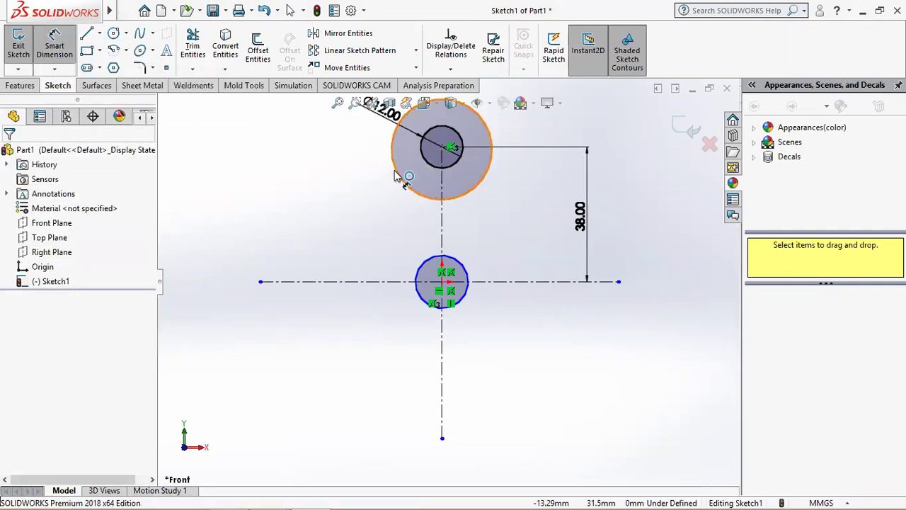
{"action": "left_click", "coordinate": [301, 162]}
{"action": "type", "text": "12"}
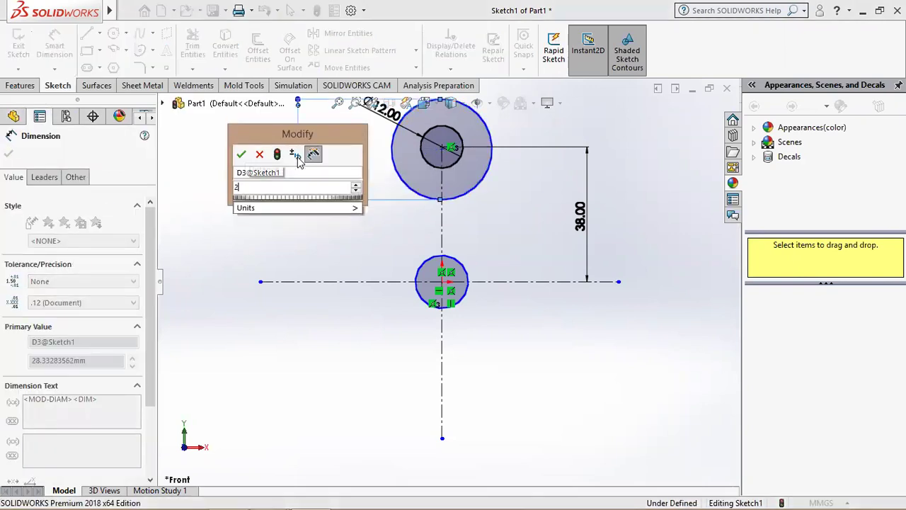
{"action": "key", "text": "Escape"}
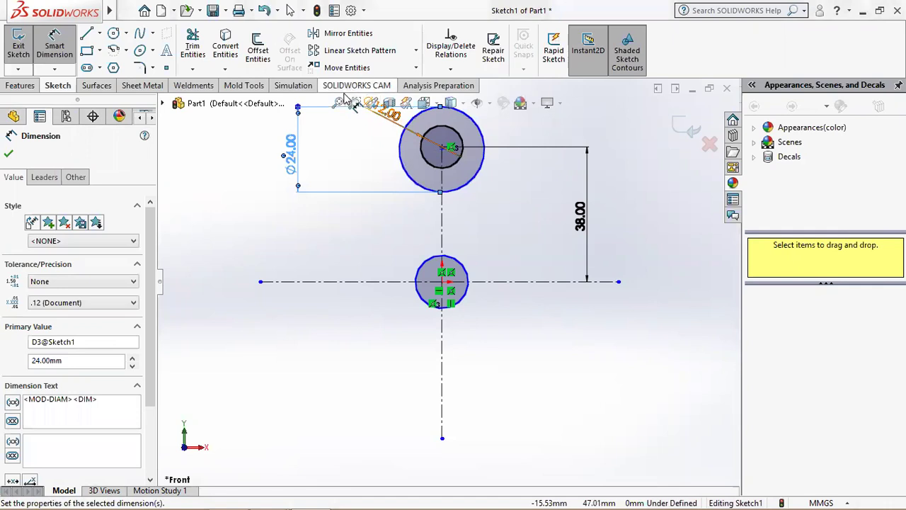
{"action": "left_click", "coordinate": [337, 103]}
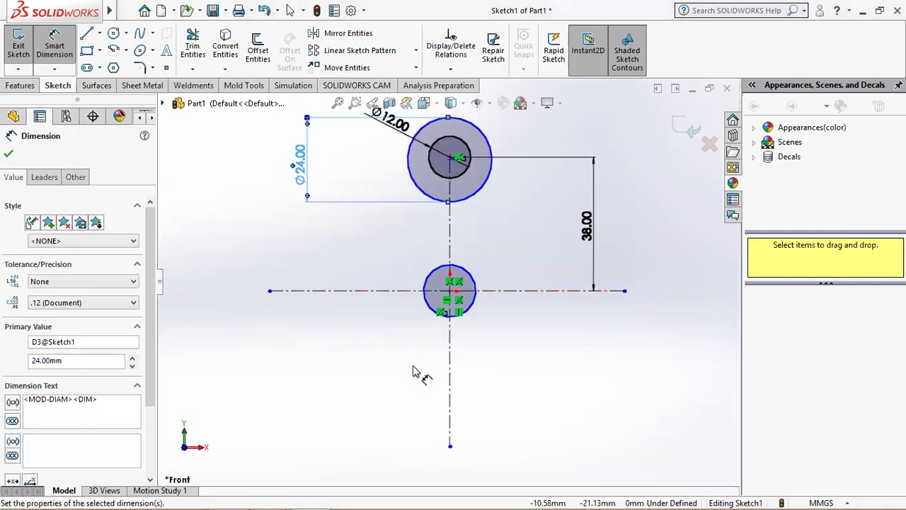
{"action": "left_click", "coordinate": [223, 495]}
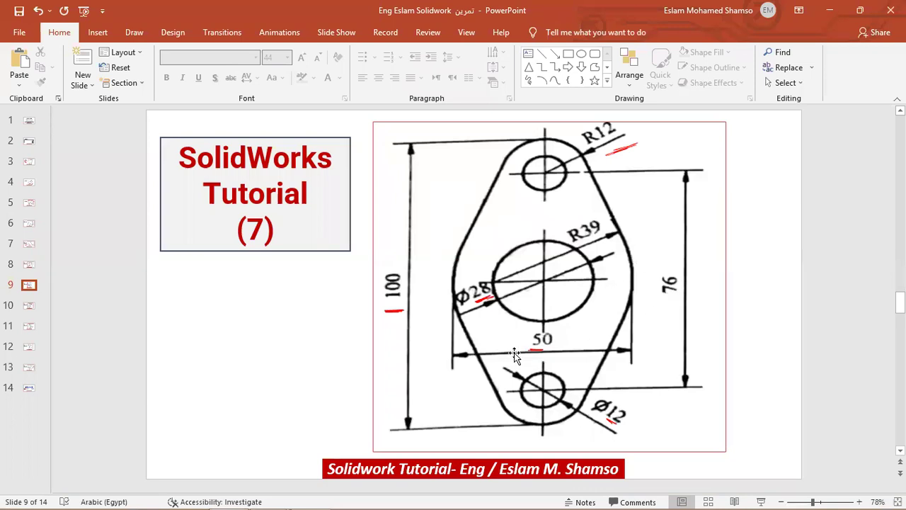
{"action": "left_click", "coordinate": [313, 496]}
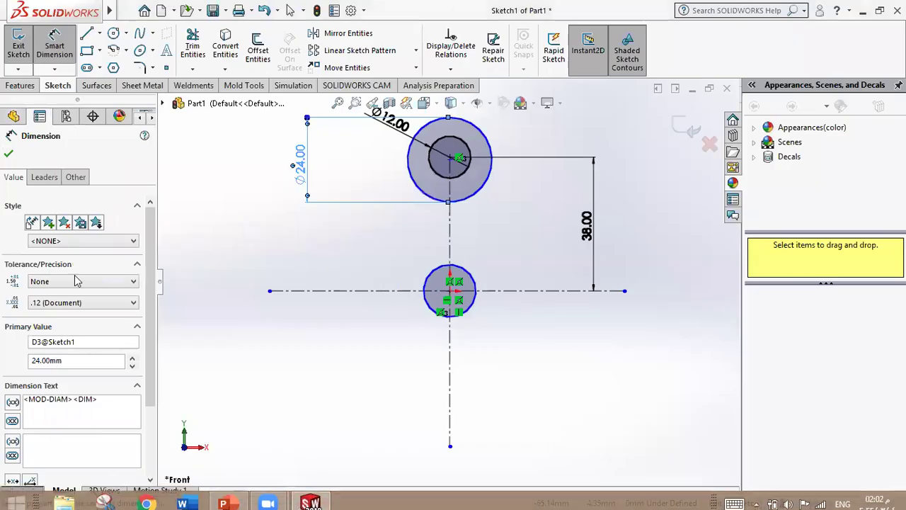
Draw a circle centred on the origin with radius 25.
{"action": "left_click", "coordinate": [9, 153]}
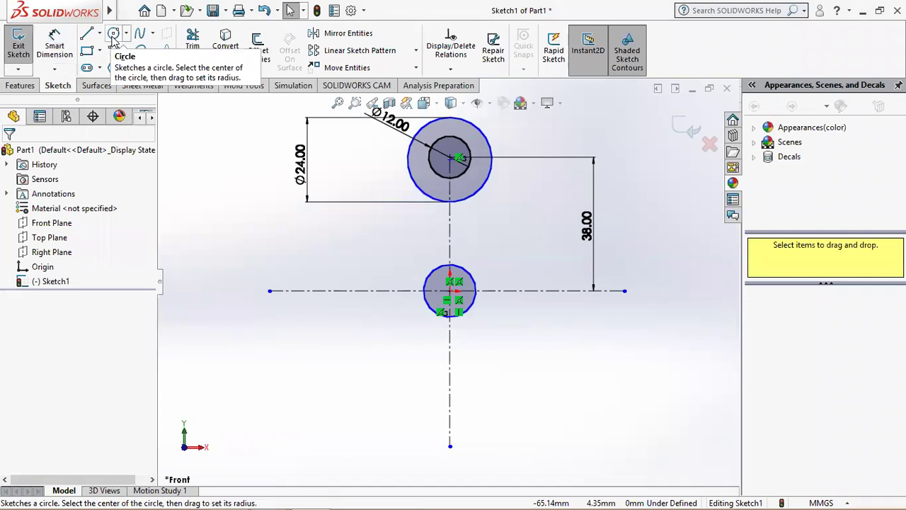
{"action": "left_click", "coordinate": [113, 33]}
{"action": "left_click", "coordinate": [449, 290]}
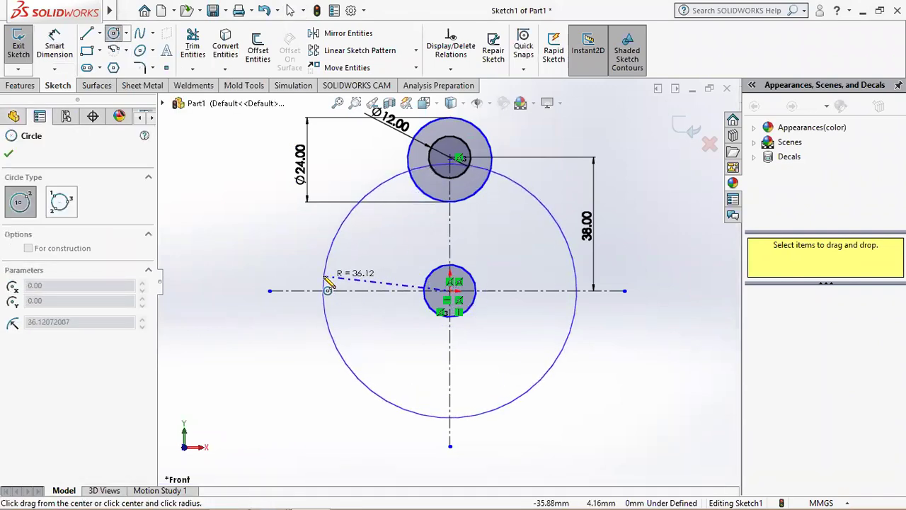
{"action": "left_click", "coordinate": [325, 277]}
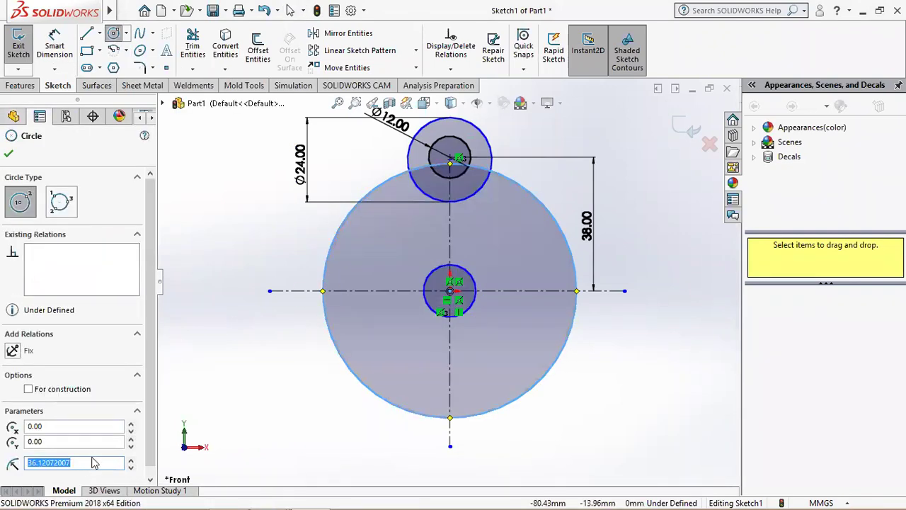
{"action": "type", "text": "25"}
{"action": "key", "text": "Return"}
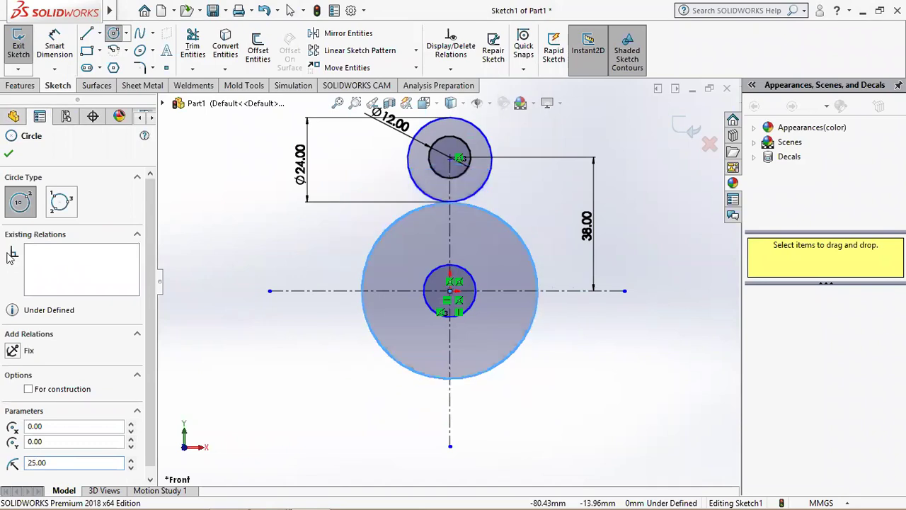
{"action": "left_click", "coordinate": [9, 153]}
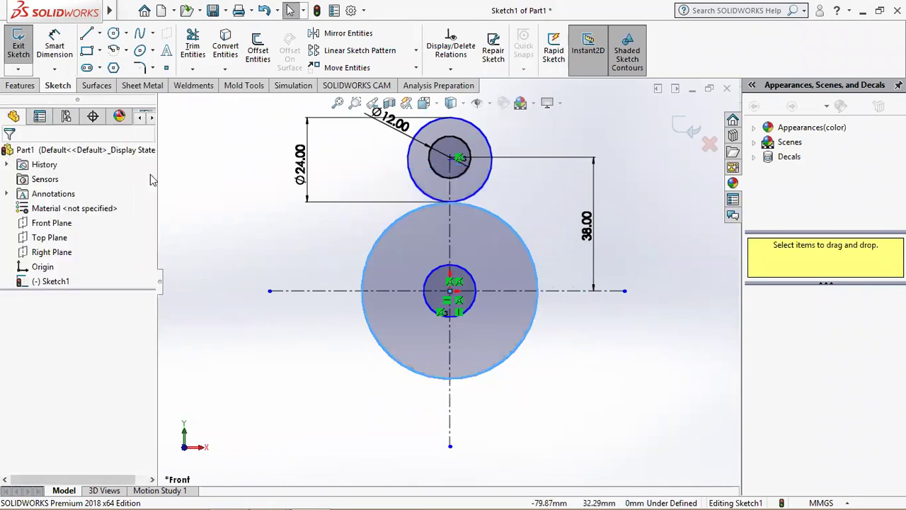
{"action": "left_click", "coordinate": [231, 317]}
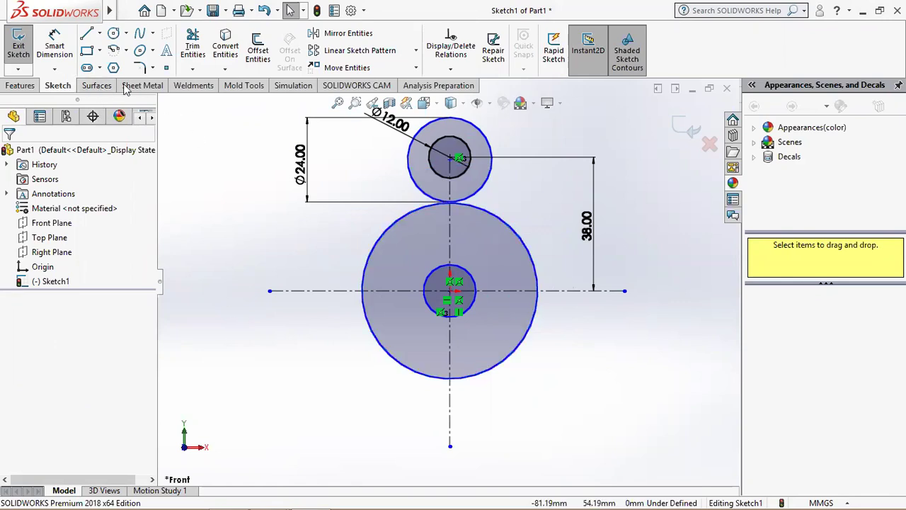
Dimension the new origin circle's diameter as Ø50.
{"action": "left_click", "coordinate": [52, 54]}
{"action": "left_click", "coordinate": [385, 238]}
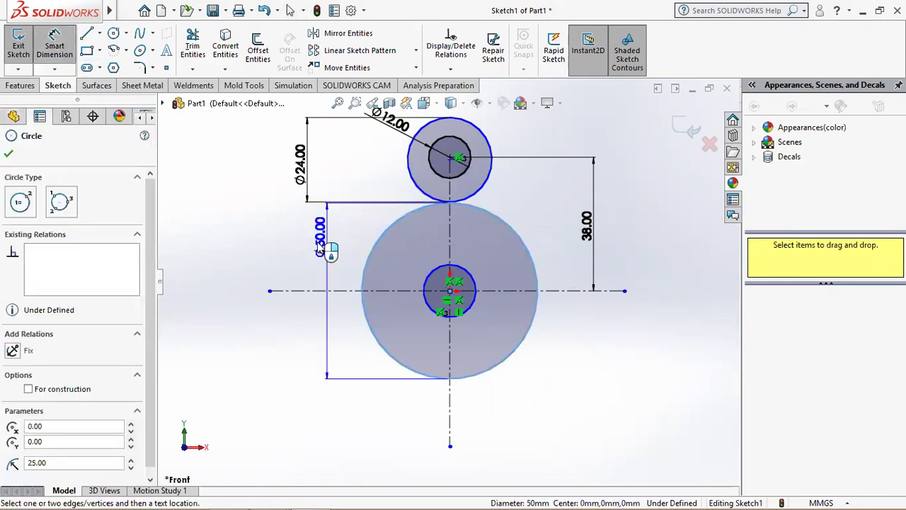
{"action": "left_click", "coordinate": [237, 279]}
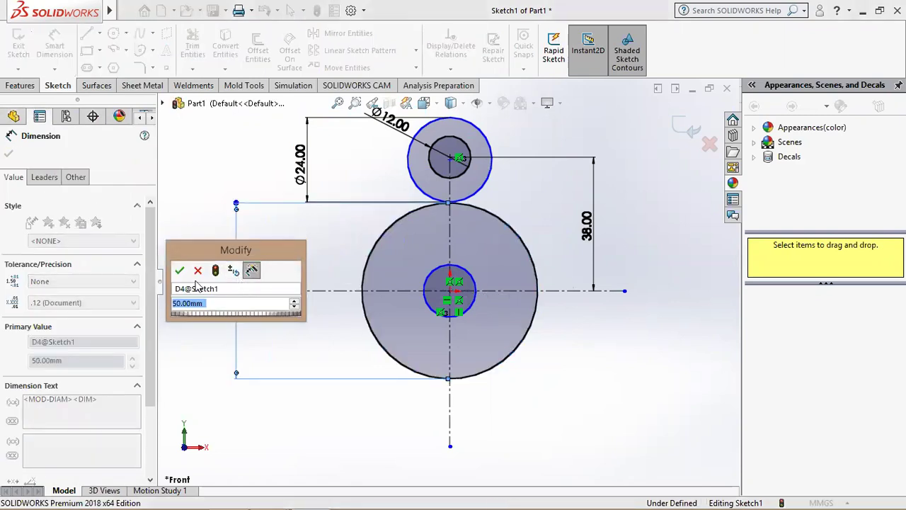
{"action": "left_click", "coordinate": [179, 270]}
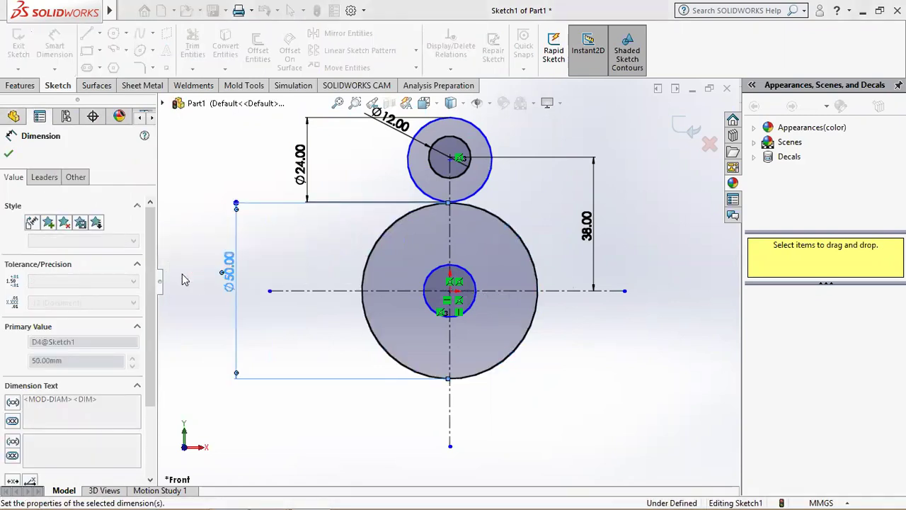
{"action": "left_click", "coordinate": [474, 310]}
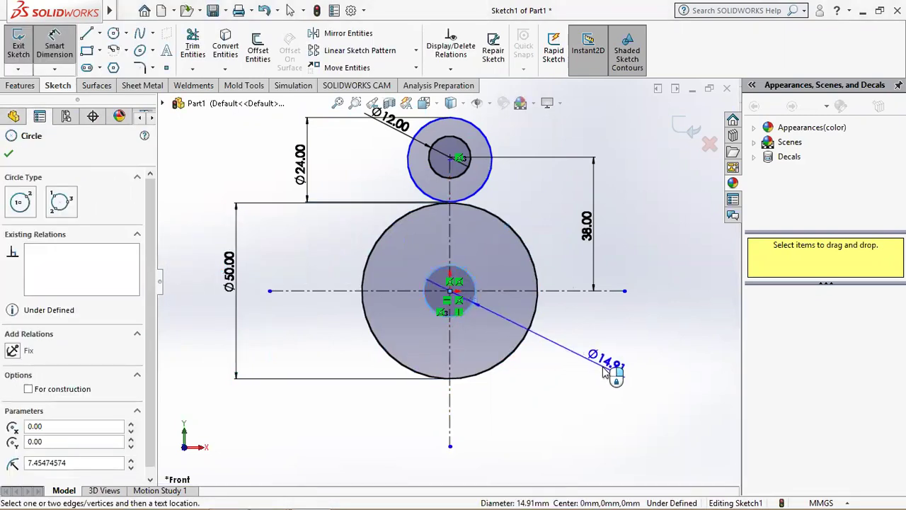
Dimension the central hole circle at Ø28, matching the reference drawing.
{"action": "left_click", "coordinate": [605, 372]}
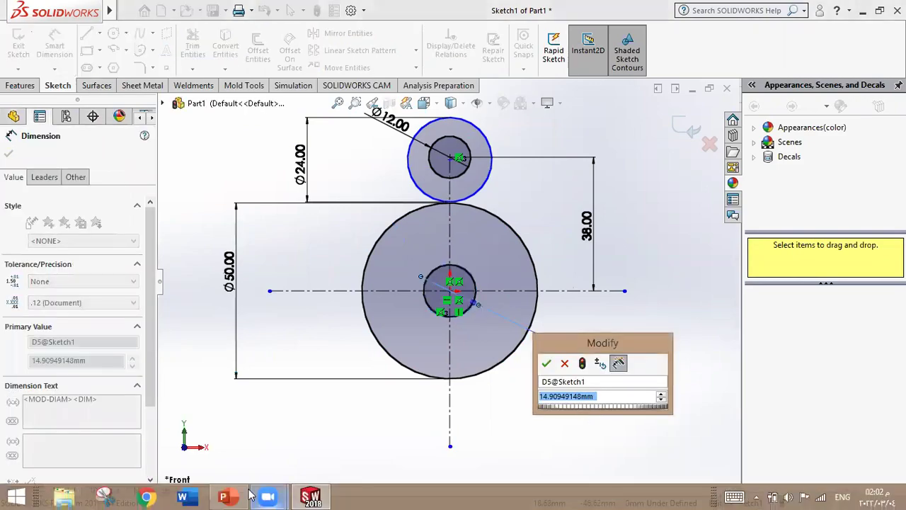
{"action": "left_click", "coordinate": [218, 495]}
{"action": "left_click", "coordinate": [221, 496]}
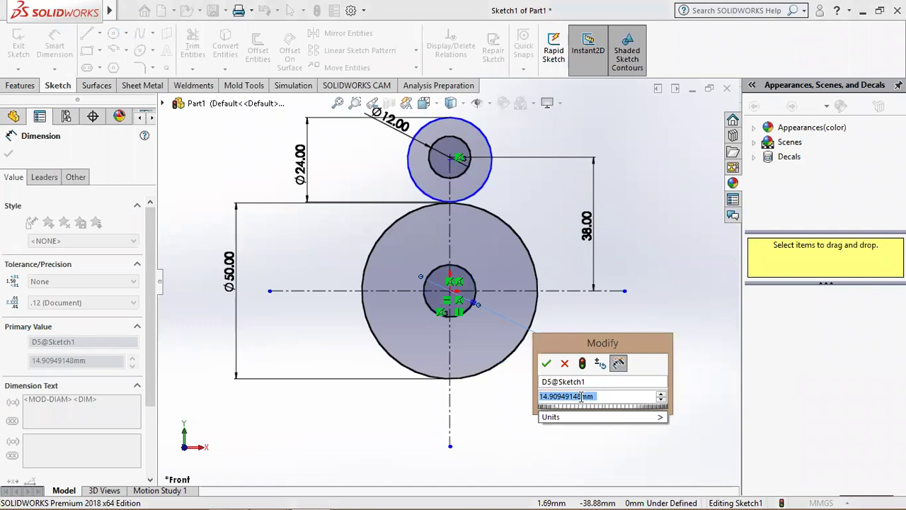
{"action": "type", "text": "2"}
{"action": "key", "text": "Return"}
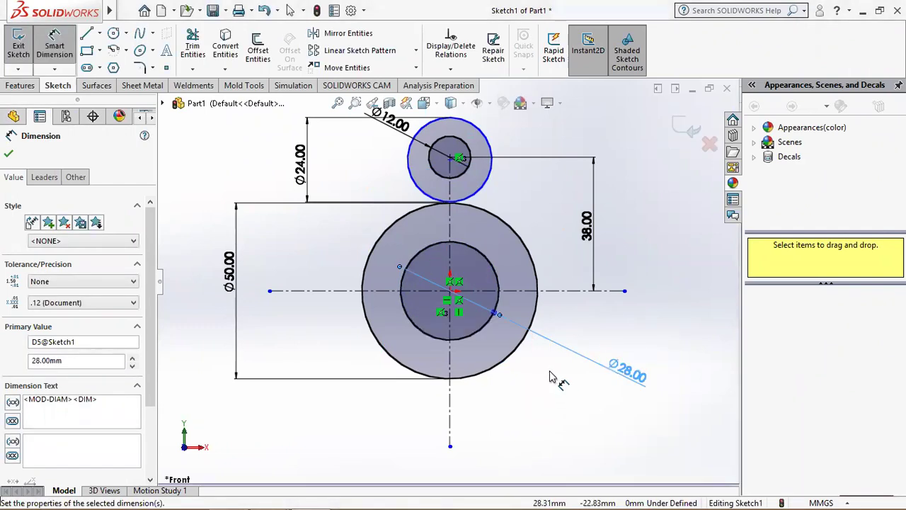
Remove the redundant Ø24 diameter dimension added to the upper circle.
{"action": "left_click", "coordinate": [485, 188]}
{"action": "left_click", "coordinate": [630, 170]}
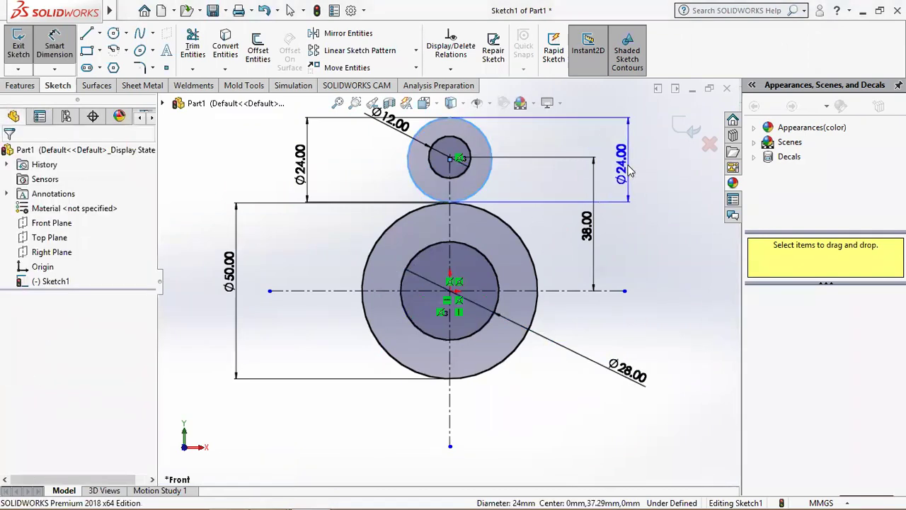
{"action": "left_click", "coordinate": [497, 397]}
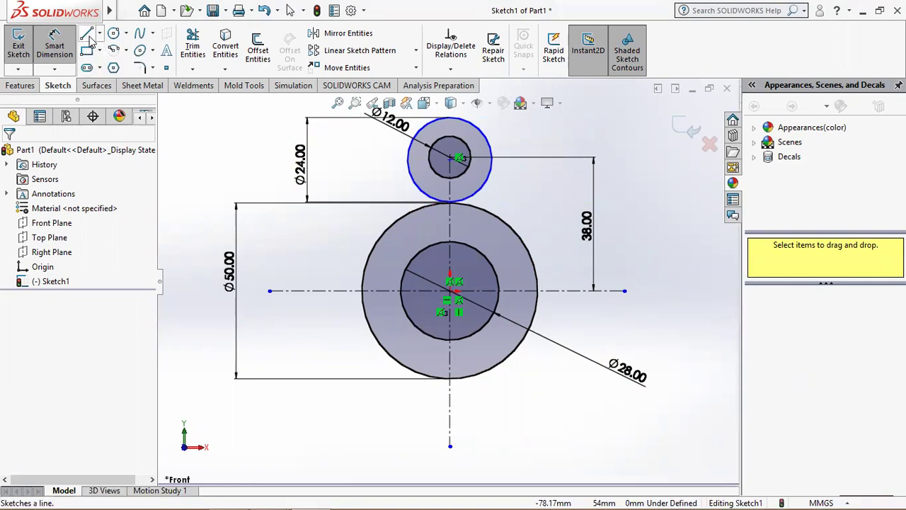
{"action": "left_click", "coordinate": [89, 41]}
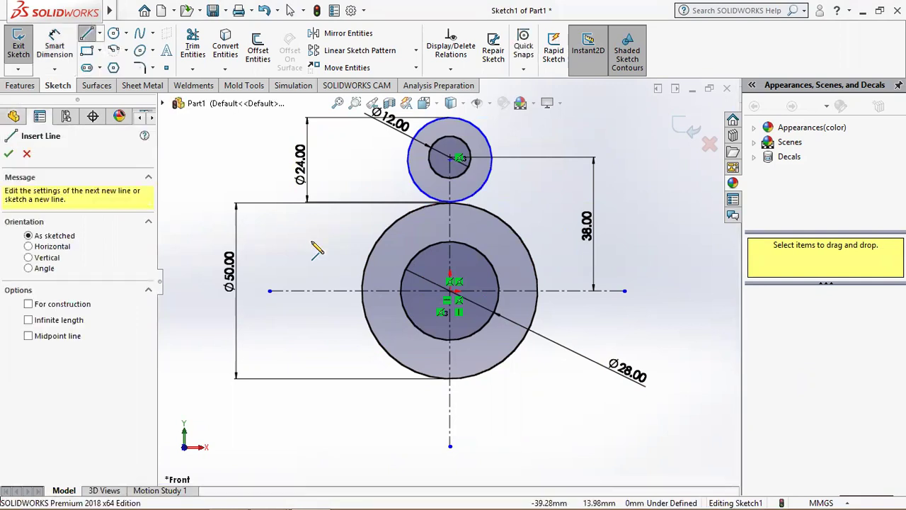
Draw a line from the Ø50 circle's left edge tangent to the upper Ø24 circle.
{"action": "left_click", "coordinate": [370, 258]}
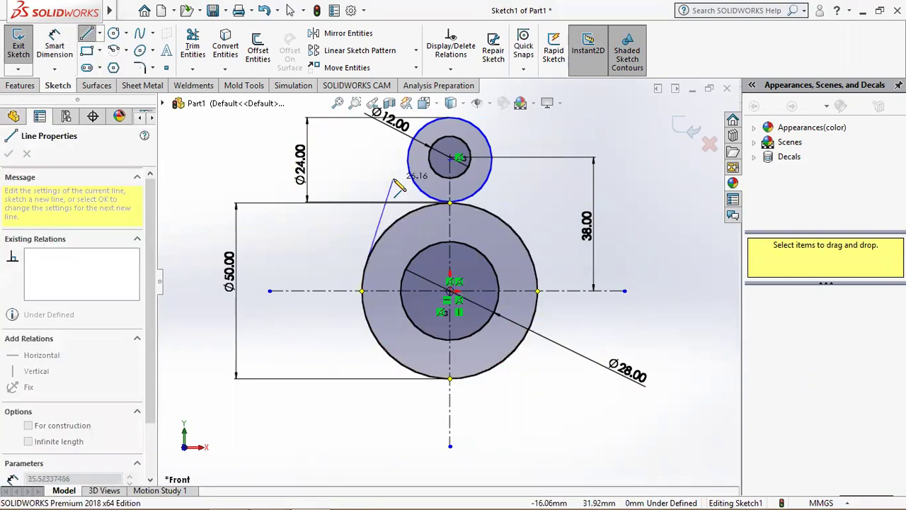
{"action": "left_click", "coordinate": [418, 147]}
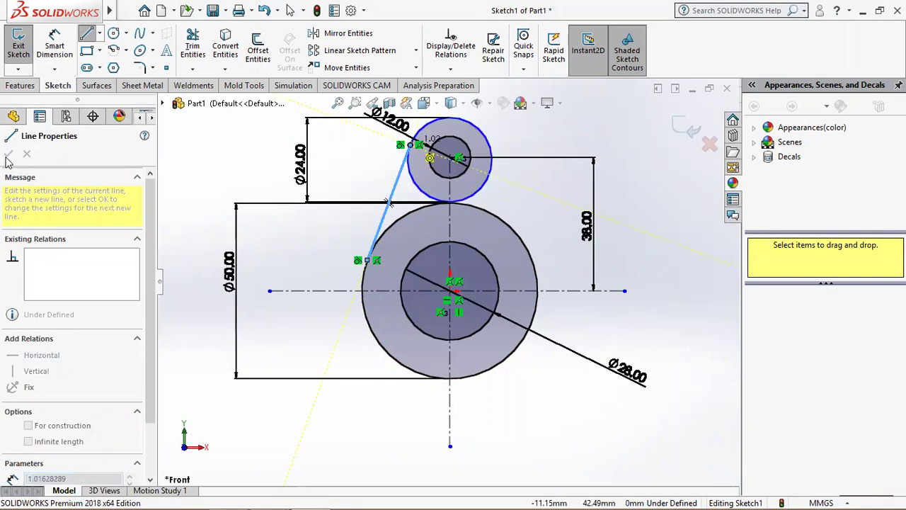
{"action": "right_click", "coordinate": [318, 276]}
{"action": "left_click", "coordinate": [344, 277]}
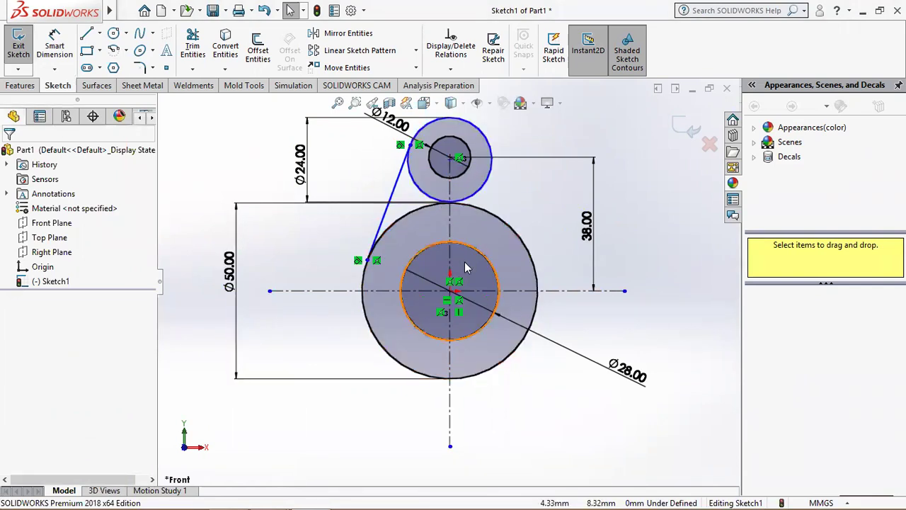
Verify the new line's tangent relations with the Ø50 circle and the upper Ø24 circle.
{"action": "left_click", "coordinate": [384, 222]}
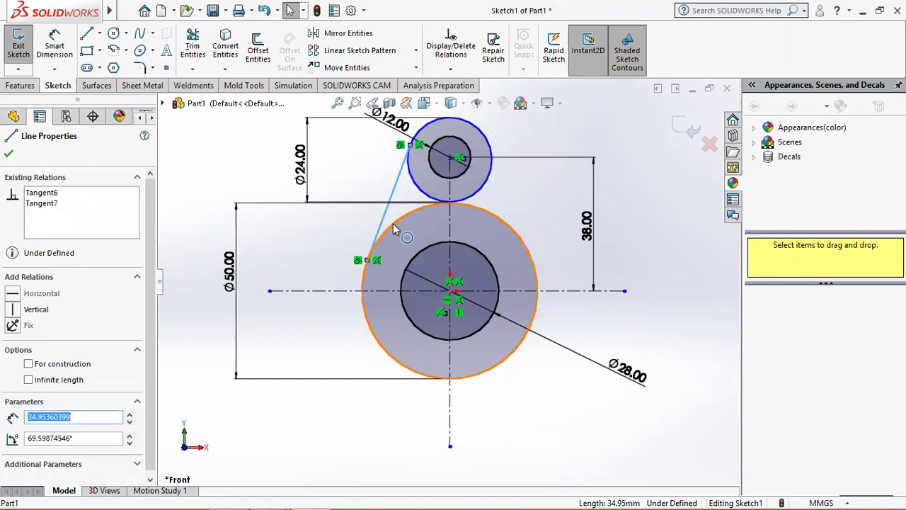
{"action": "left_click", "coordinate": [393, 224], "text": "ctrl"}
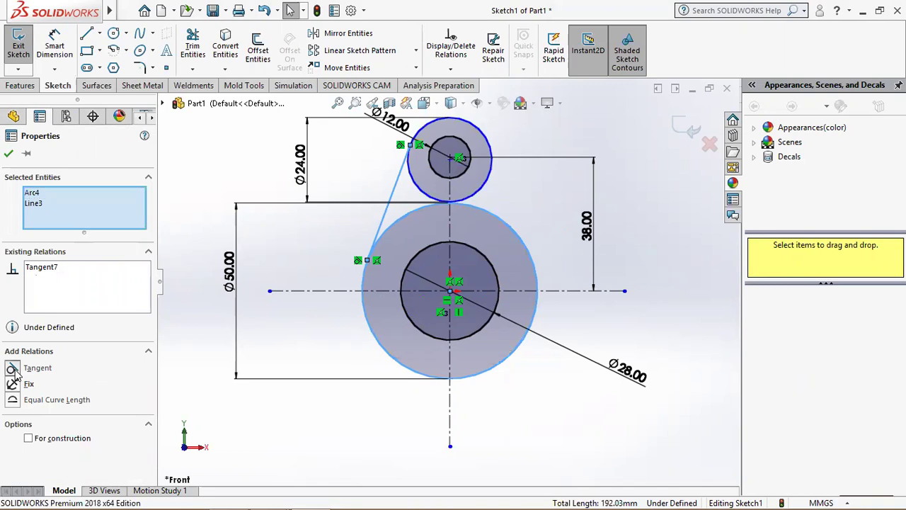
{"action": "left_click", "coordinate": [9, 154]}
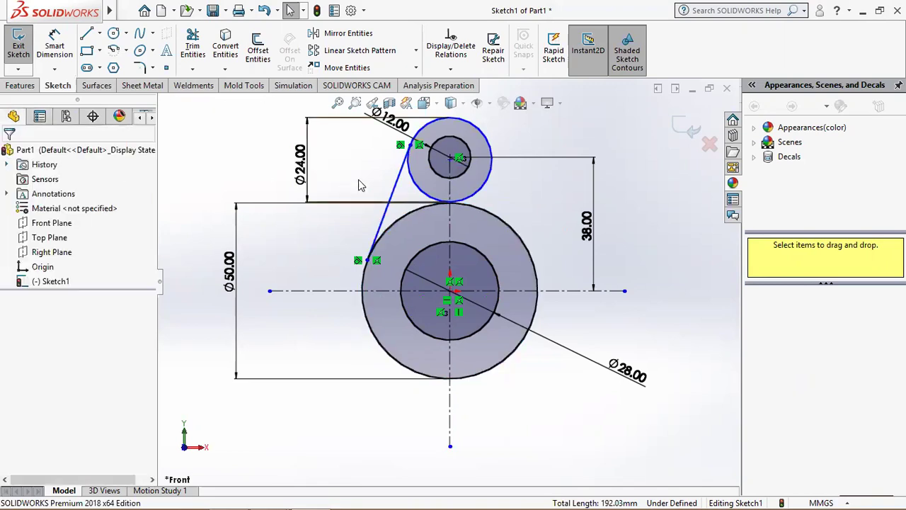
{"action": "left_click", "coordinate": [405, 185]}
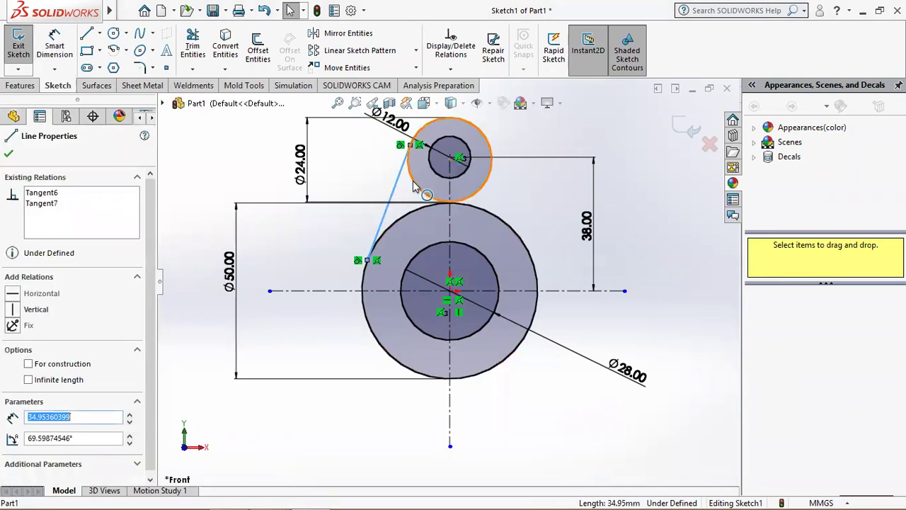
{"action": "left_click", "coordinate": [422, 190], "text": "ctrl"}
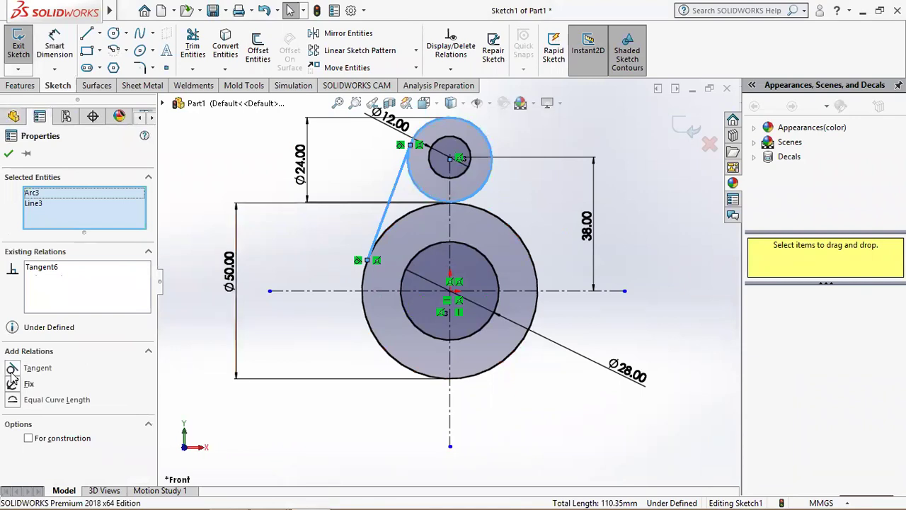
{"action": "left_click", "coordinate": [9, 153]}
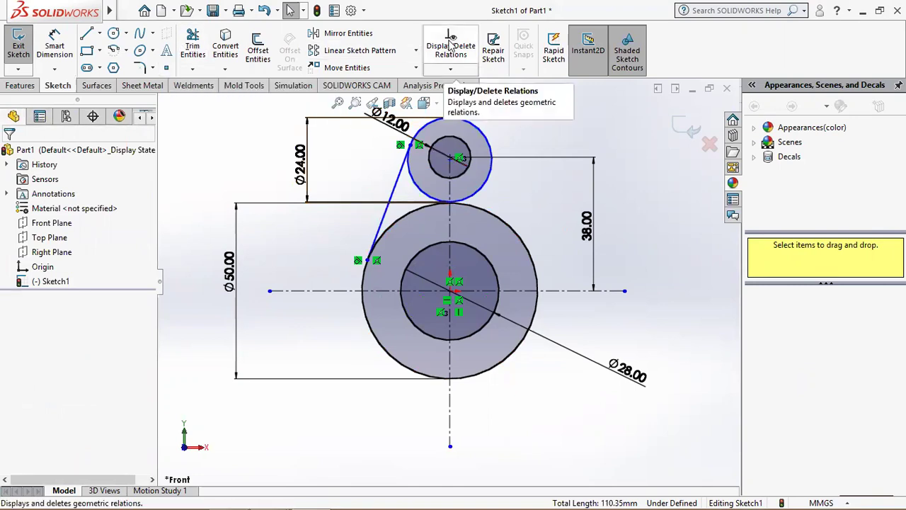
Mirror the left tangent line (Line3) about the vertical centerline Line1 to create the right-side line.
{"action": "left_click", "coordinate": [348, 33]}
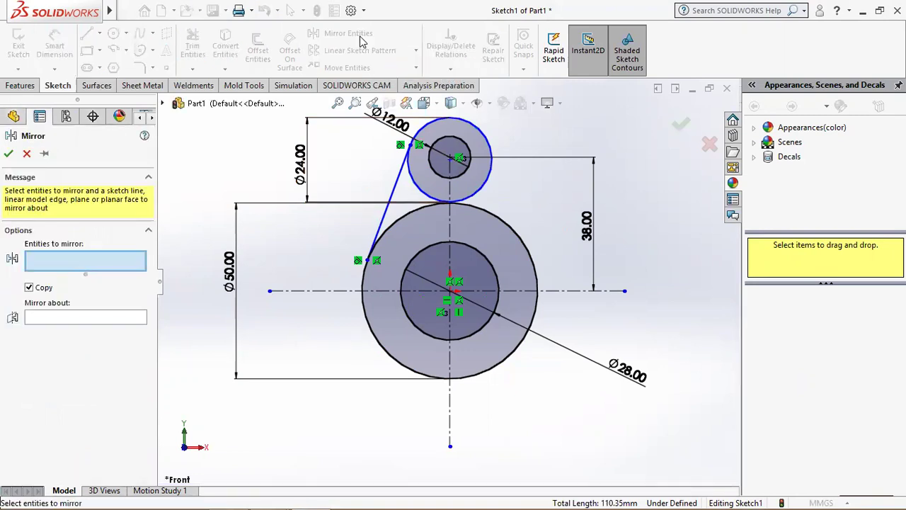
{"action": "left_click", "coordinate": [398, 189]}
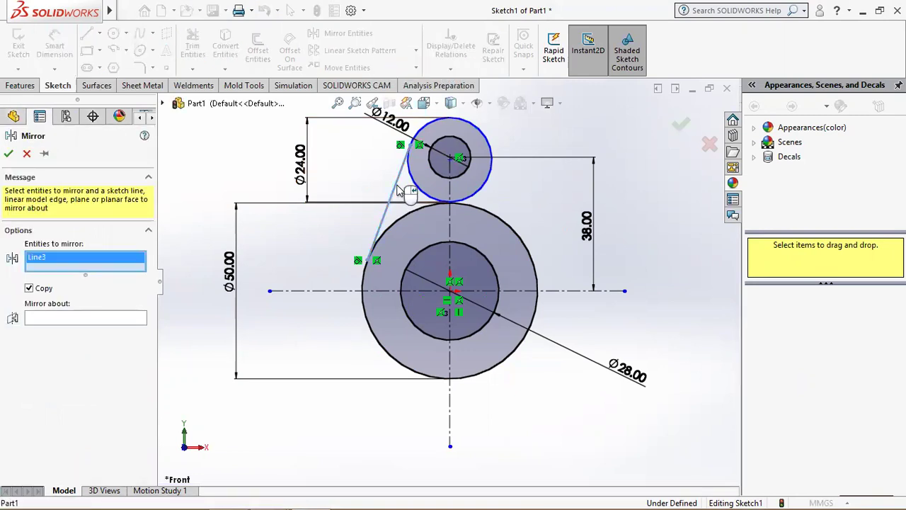
{"action": "left_click", "coordinate": [122, 319]}
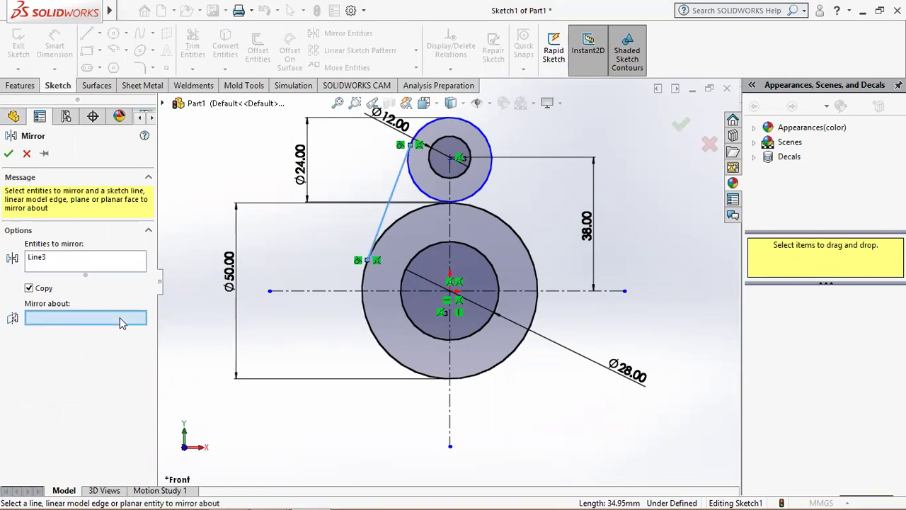
{"action": "left_click", "coordinate": [451, 228]}
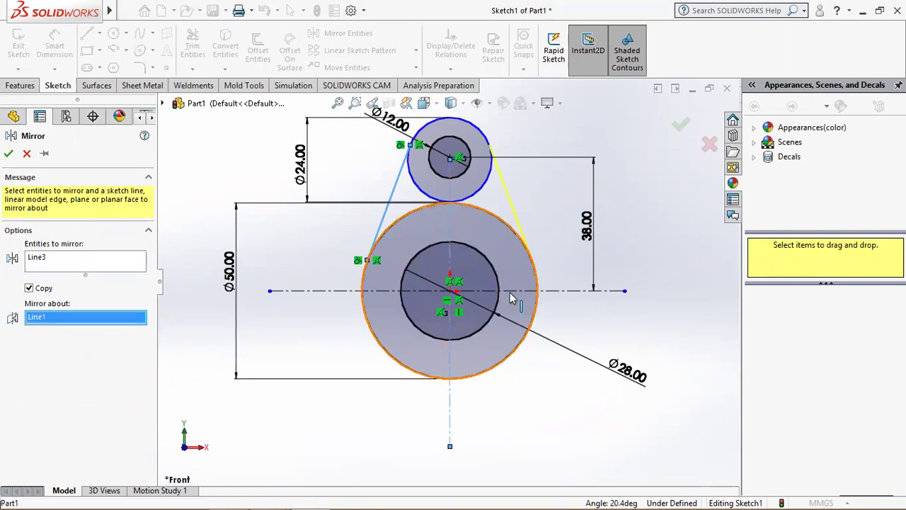
{"action": "left_click", "coordinate": [8, 155]}
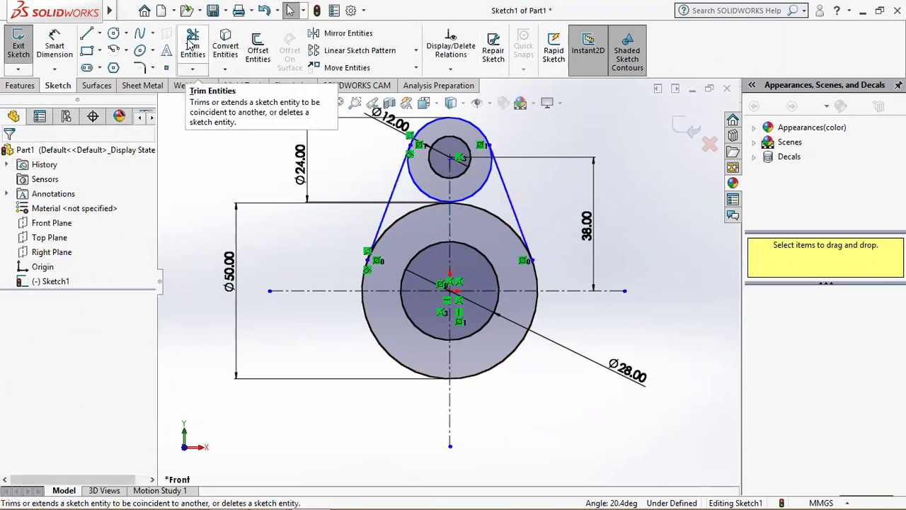
Trim the Ø24 circle's lower arcs and the Ø50 circle's top and lower arcs with Trim to closest.
{"action": "left_click", "coordinate": [193, 50]}
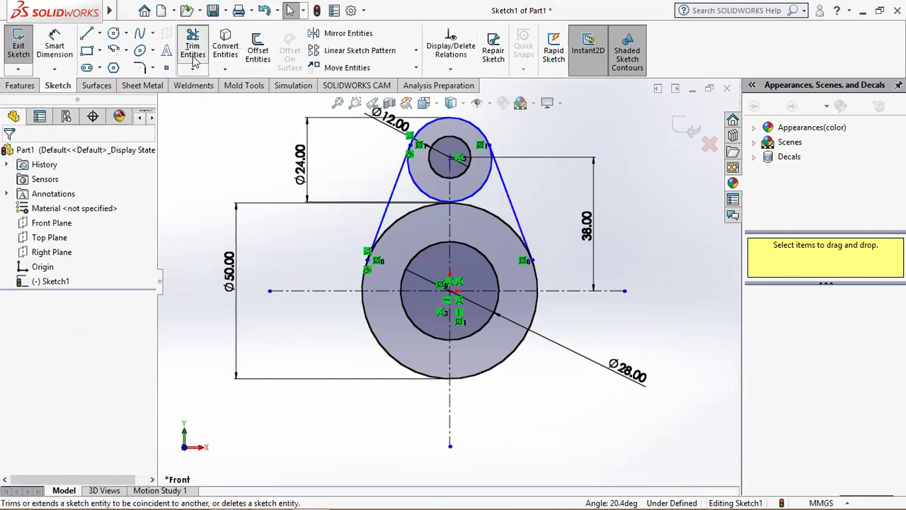
{"action": "left_click", "coordinate": [417, 186]}
{"action": "left_click", "coordinate": [480, 189]}
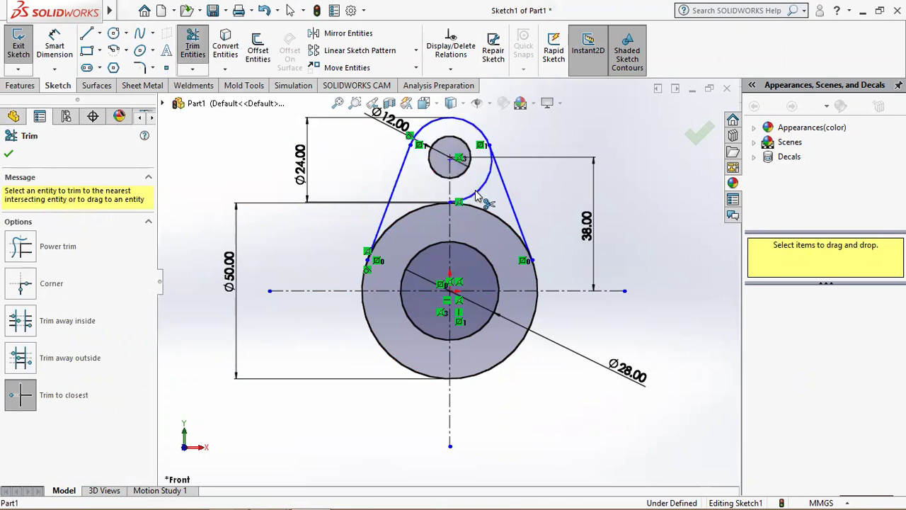
{"action": "left_click", "coordinate": [484, 216]}
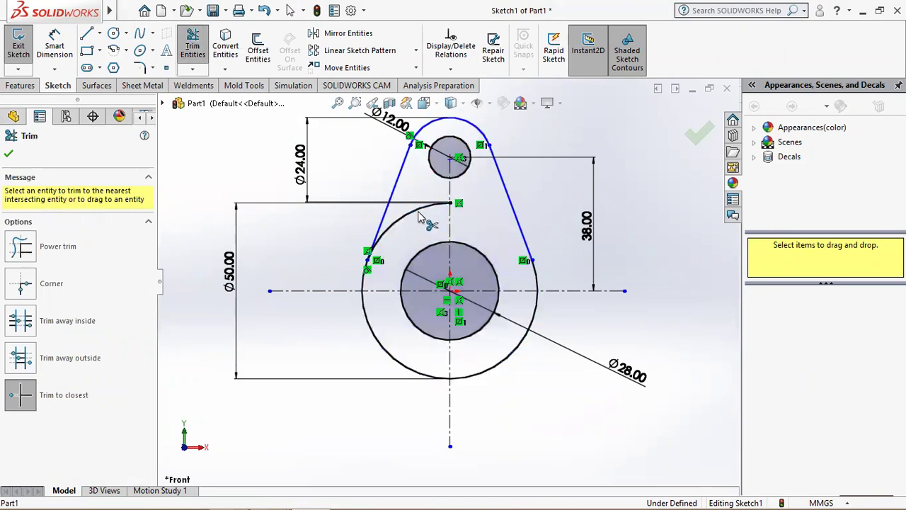
{"action": "left_click", "coordinate": [418, 217]}
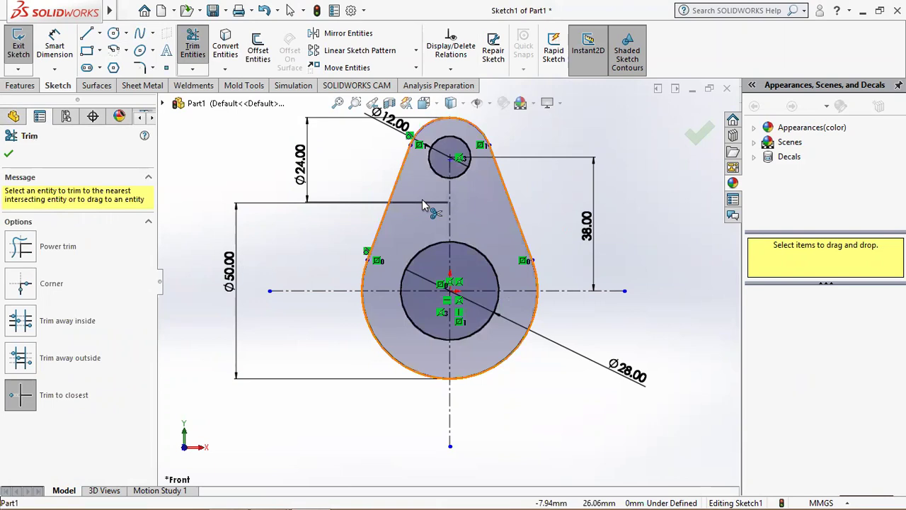
{"action": "left_click", "coordinate": [367, 333]}
{"action": "left_click", "coordinate": [536, 319]}
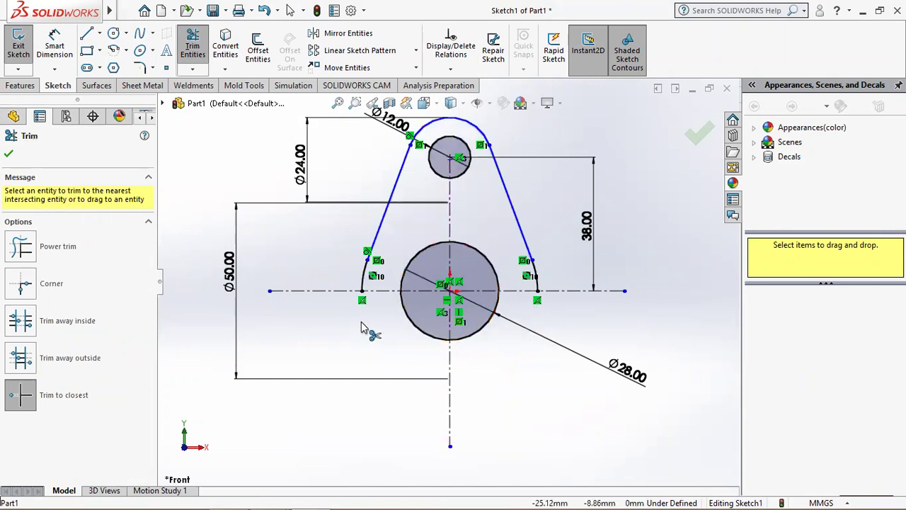
{"action": "left_click", "coordinate": [9, 156]}
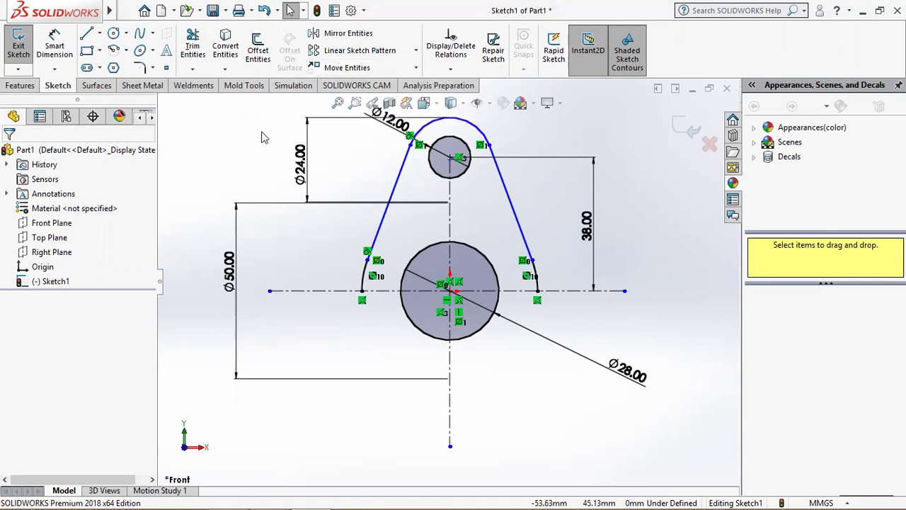
Mirror the two side arcs, both slanted lines, top arc and top hole about horizontal centerline Line2.
{"action": "key", "text": "m"}
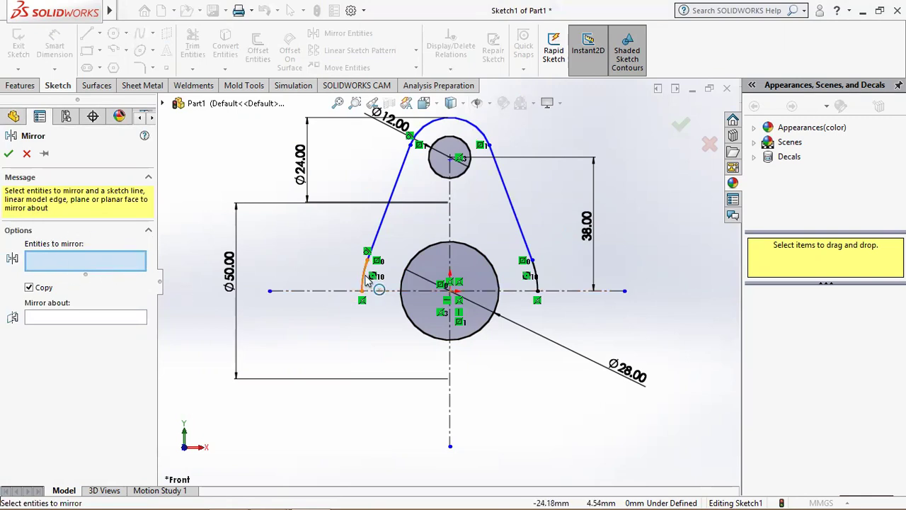
{"action": "left_click", "coordinate": [367, 280]}
{"action": "left_click", "coordinate": [380, 235]}
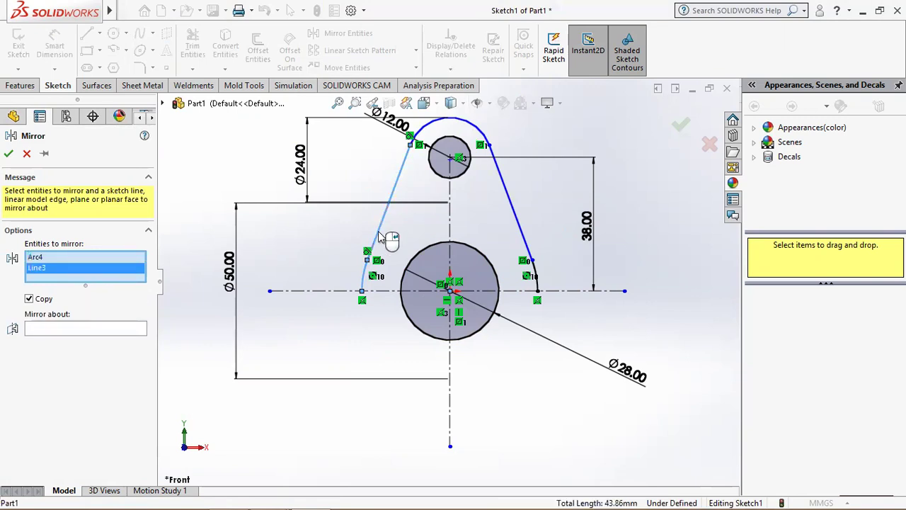
{"action": "left_click", "coordinate": [428, 127]}
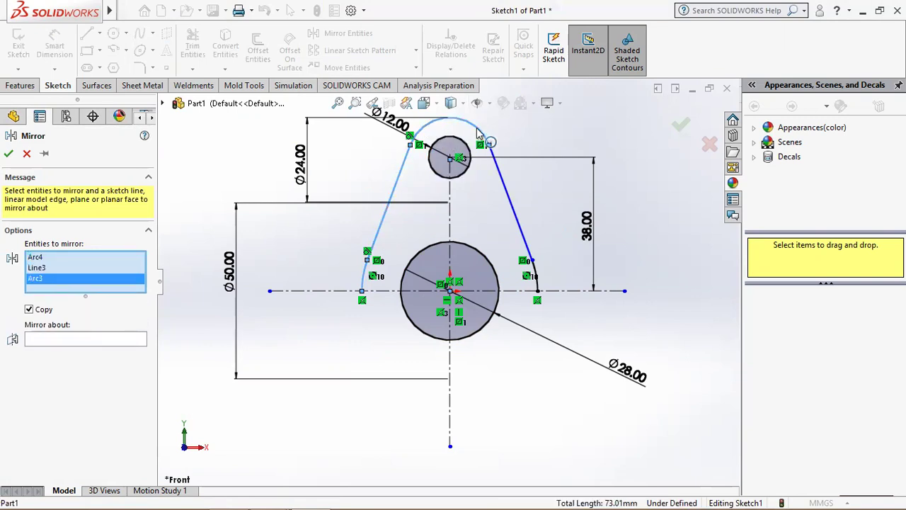
{"action": "left_click", "coordinate": [497, 173]}
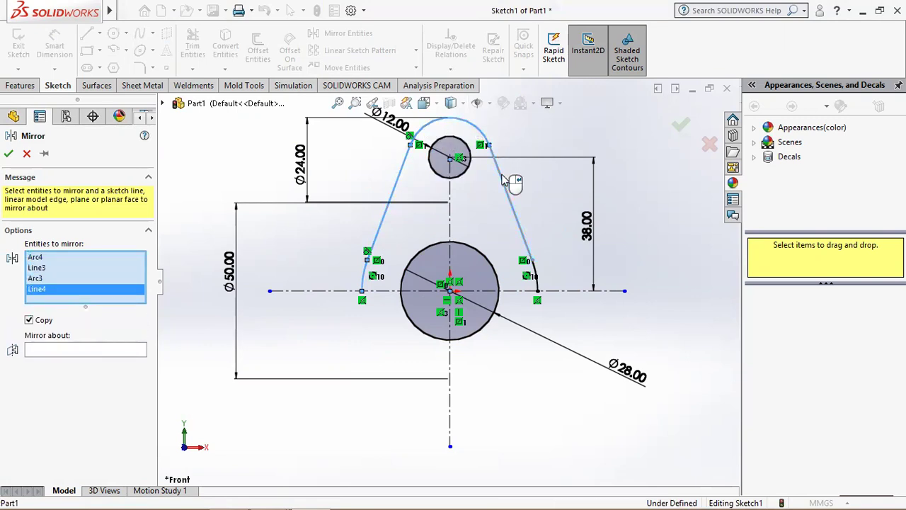
{"action": "left_click", "coordinate": [538, 292]}
{"action": "left_click", "coordinate": [460, 178]}
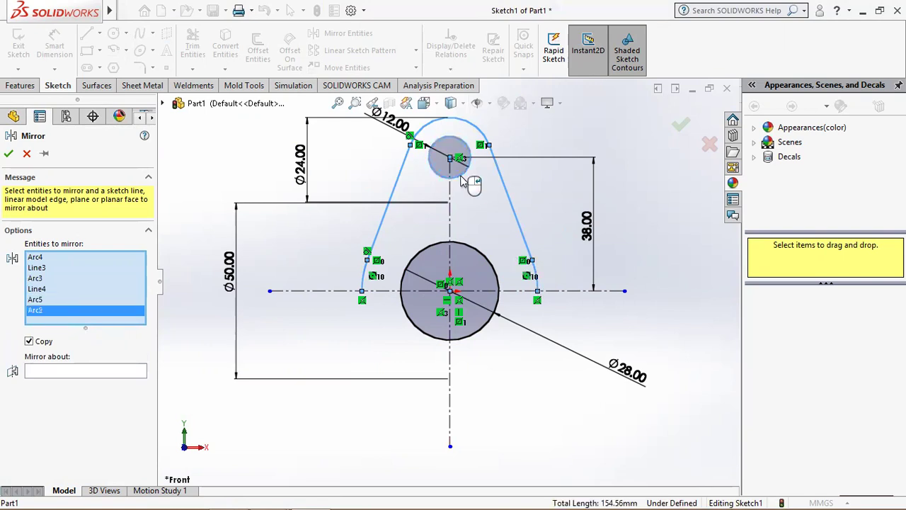
{"action": "left_click", "coordinate": [96, 376]}
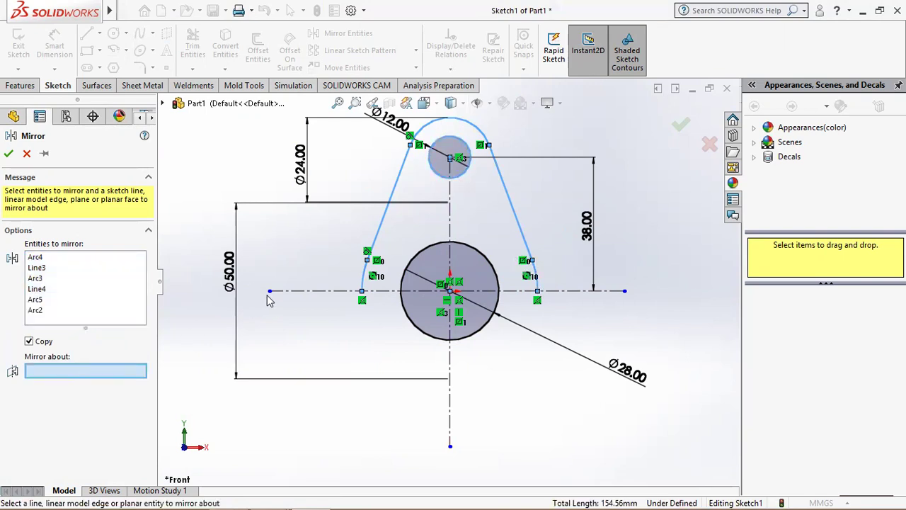
{"action": "left_click", "coordinate": [298, 290]}
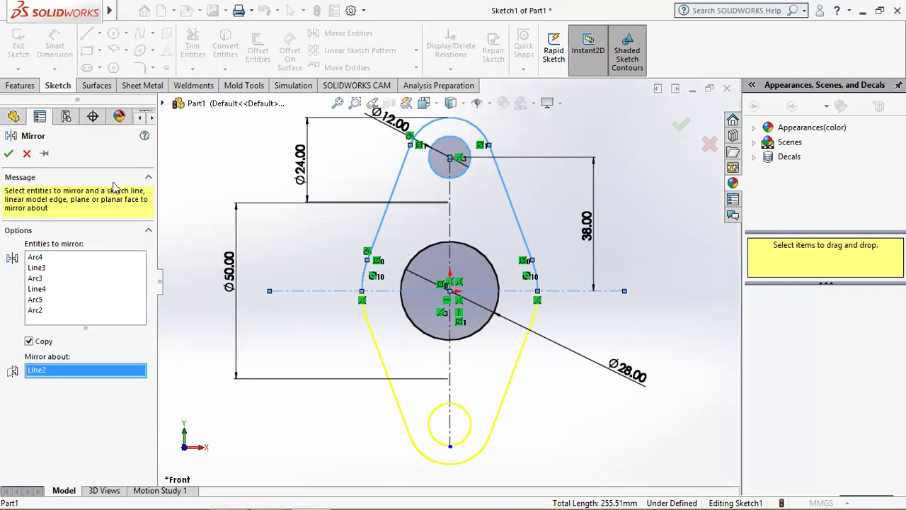
{"action": "left_click", "coordinate": [9, 154]}
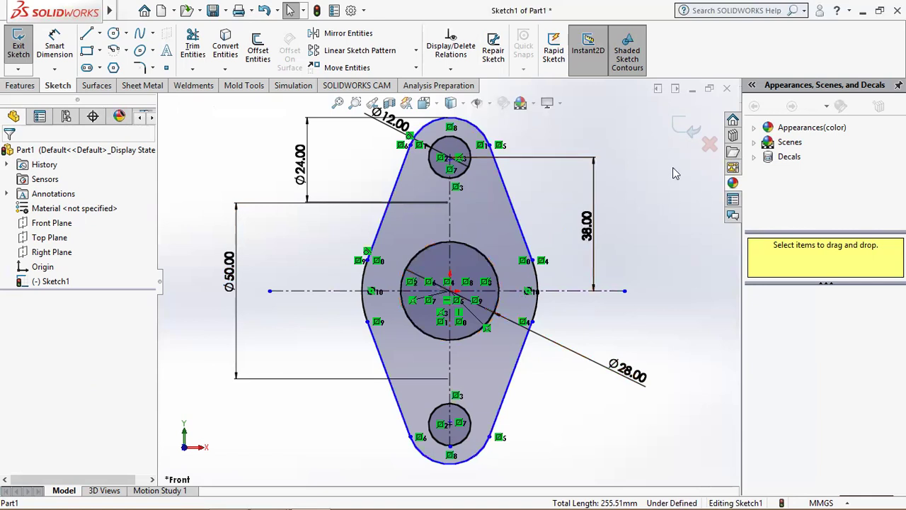
Exit the sketch, extrude it Blind 10.00 mm as Boss-Extrude1, and zoom to fit.
{"action": "left_click", "coordinate": [682, 136]}
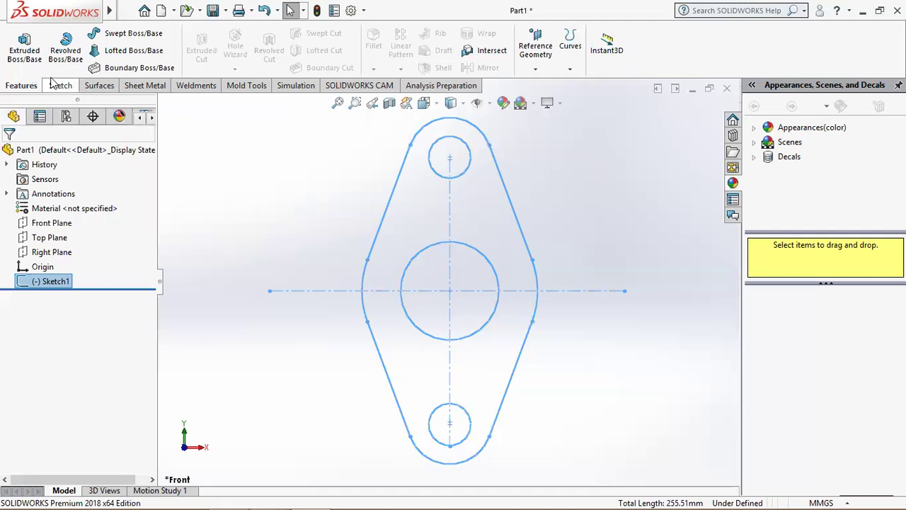
{"action": "left_click", "coordinate": [24, 46]}
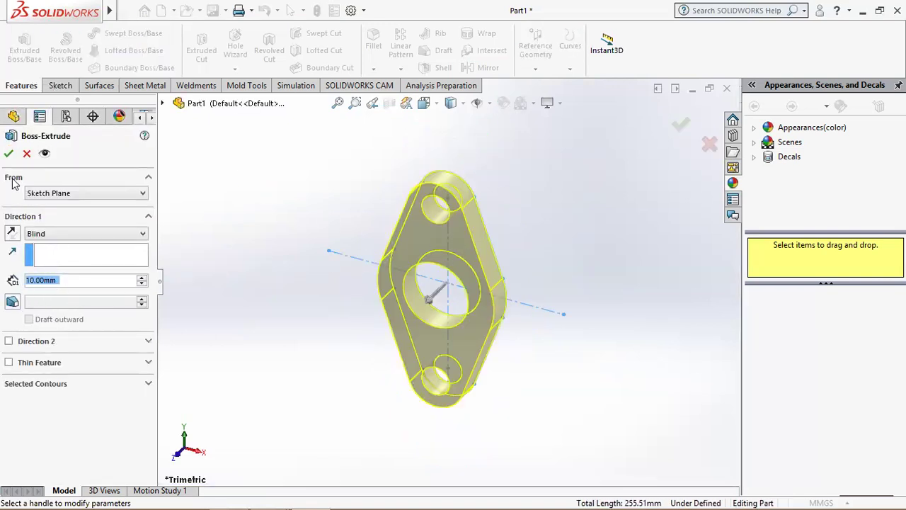
{"action": "left_click", "coordinate": [9, 153]}
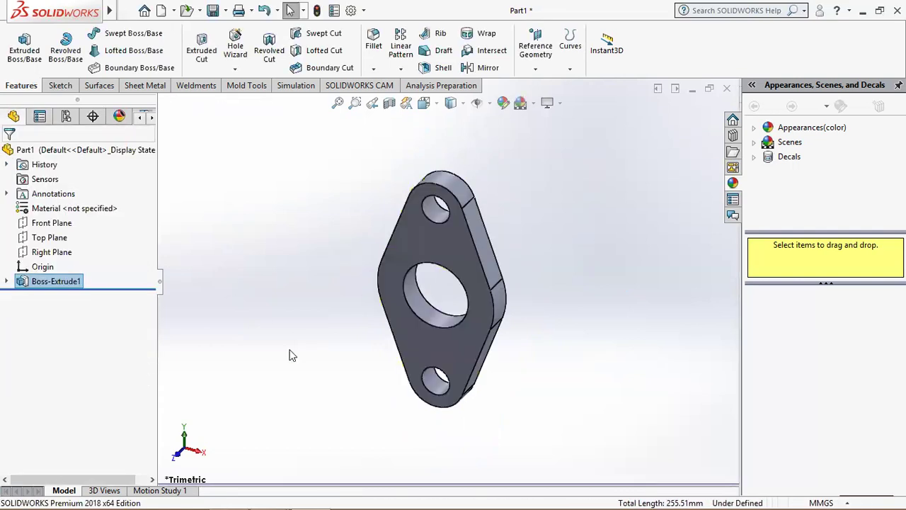
{"action": "left_click", "coordinate": [337, 102]}
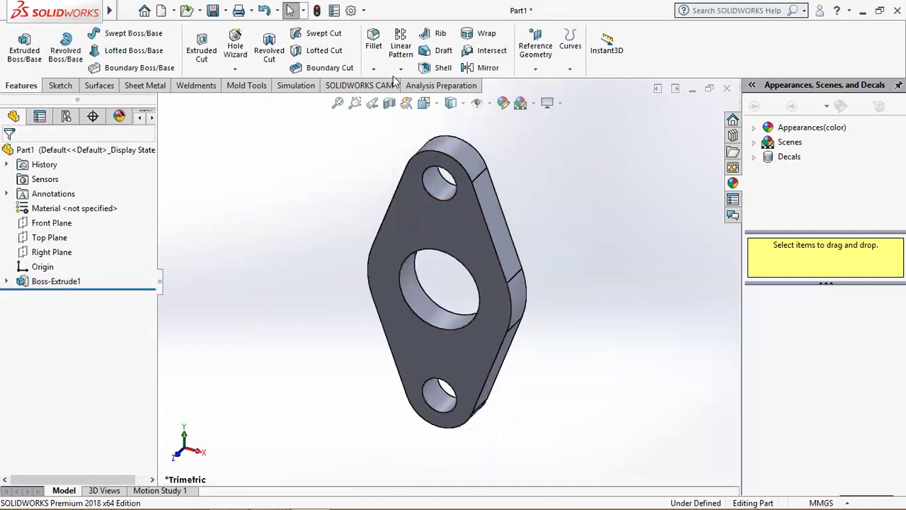
Switch to the Front then Isometric view and set the Hidden Lines Removed display style.
{"action": "left_click", "coordinate": [451, 103]}
{"action": "left_click", "coordinate": [431, 141]}
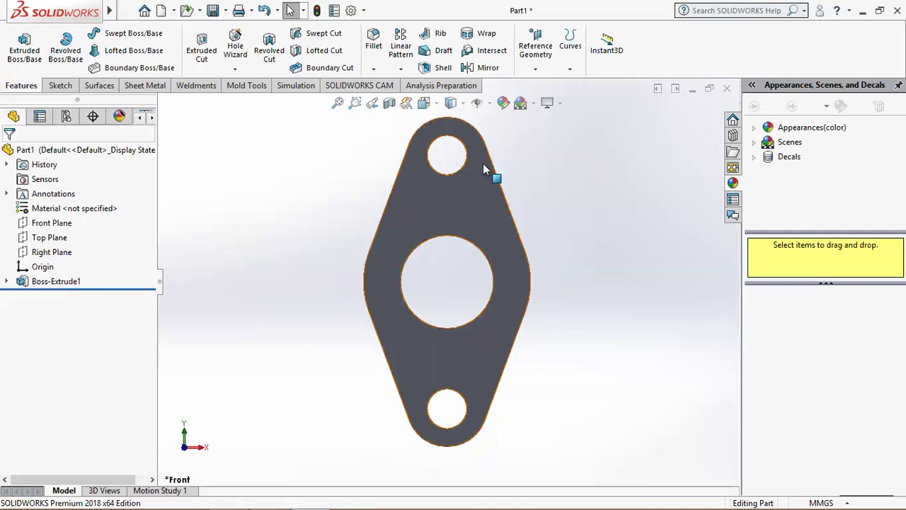
{"action": "left_click", "coordinate": [424, 102]}
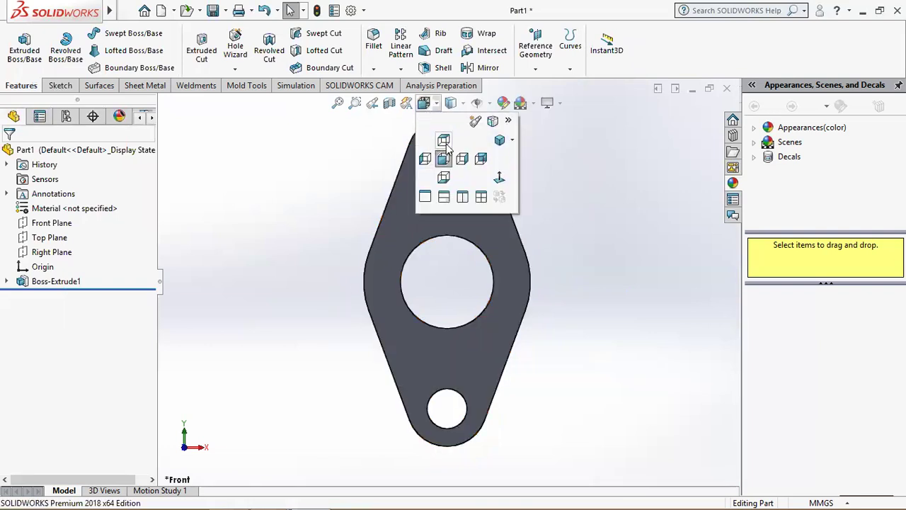
{"action": "left_click", "coordinate": [499, 141]}
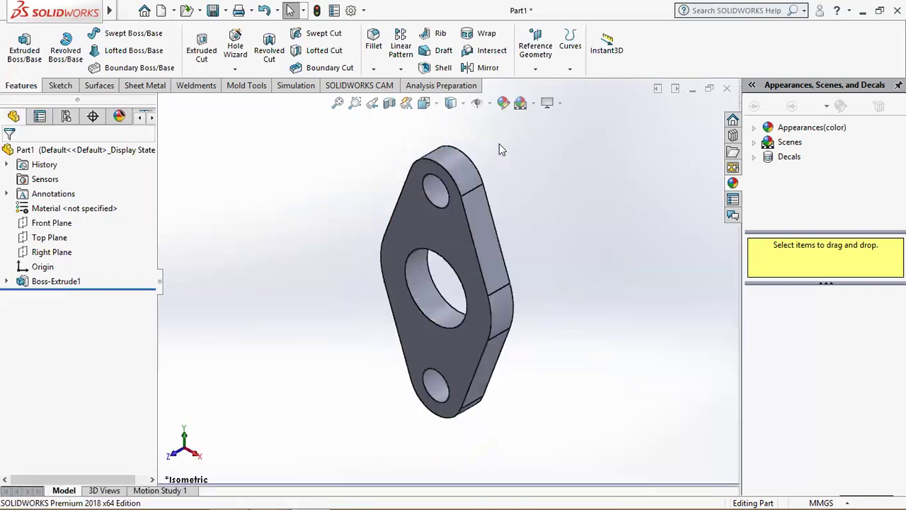
{"action": "left_click", "coordinate": [451, 103]}
{"action": "left_click", "coordinate": [453, 159]}
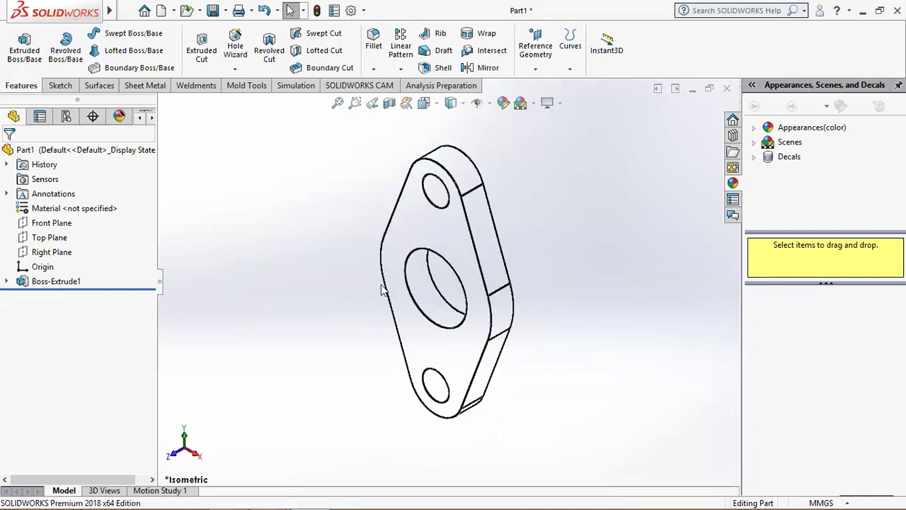